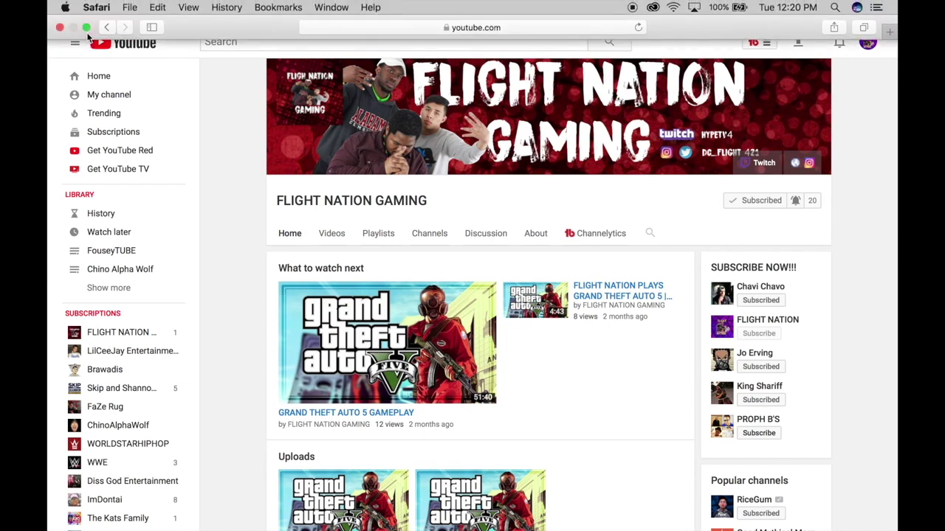
Take Safari out of full screen so the YouTube channel window sits over the desktop.
{"action": "left_click", "coordinate": [87, 28]}
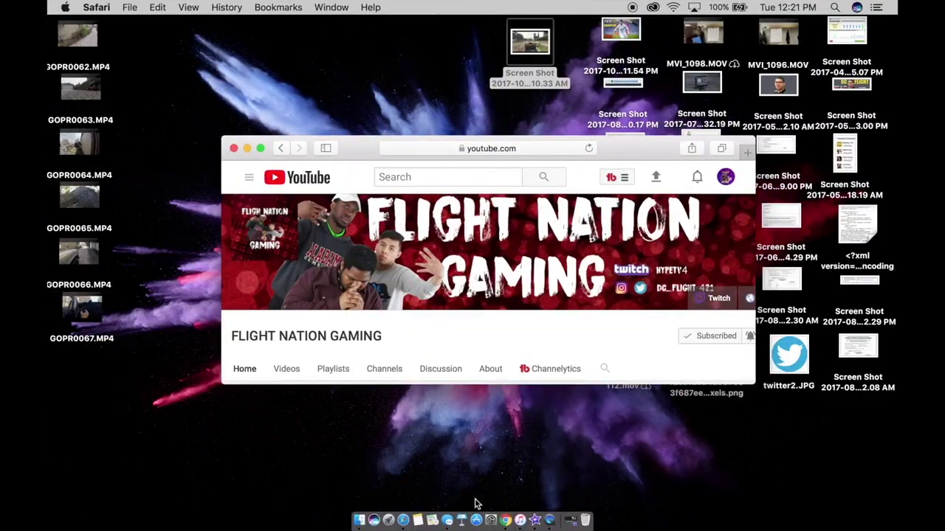
Place a Reveal Lower Third title at the movie's start and select its placeholder text.
{"action": "left_click", "coordinate": [566, 526]}
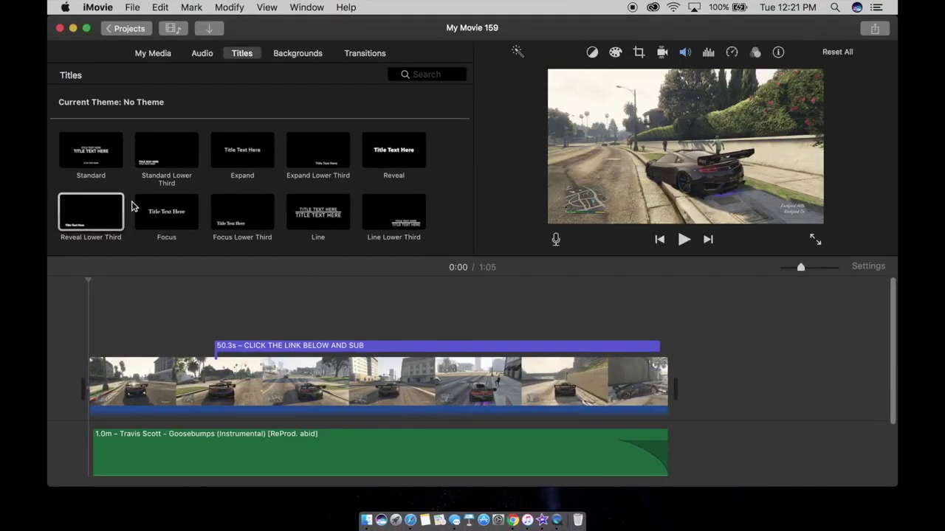
{"action": "left_click_drag", "start_coordinate": [95, 208], "coordinate": [100, 346]}
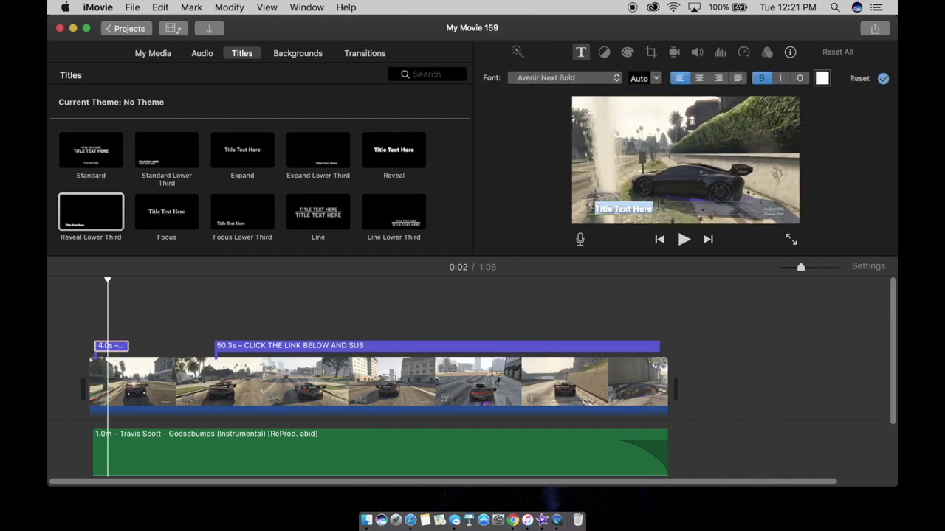
{"action": "left_click_drag", "start_coordinate": [654, 208], "coordinate": [603, 208]}
{"action": "left_click", "coordinate": [594, 78]}
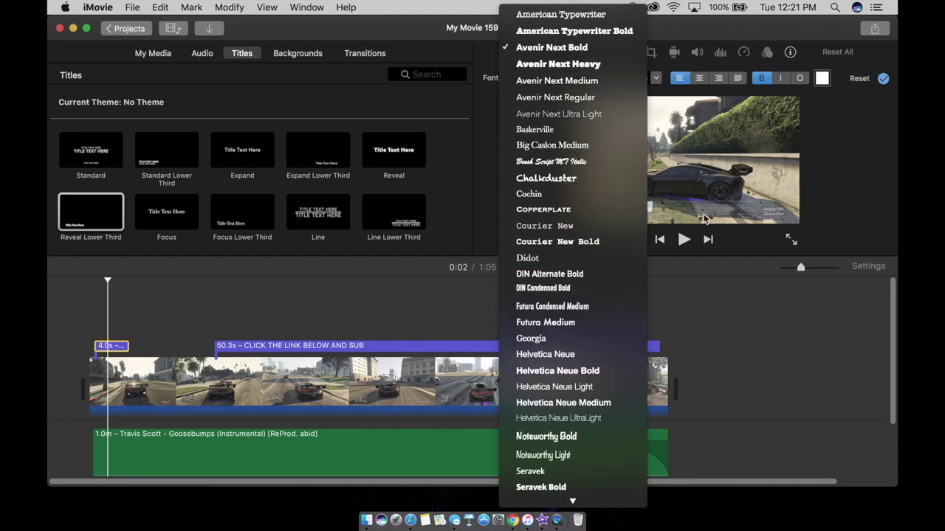
{"action": "left_click", "coordinate": [742, 234]}
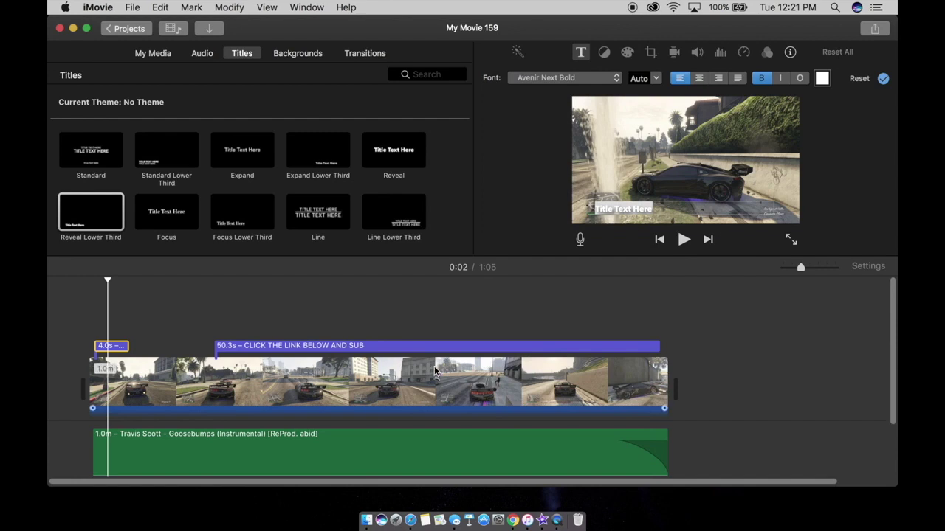
{"action": "left_click", "coordinate": [425, 347]}
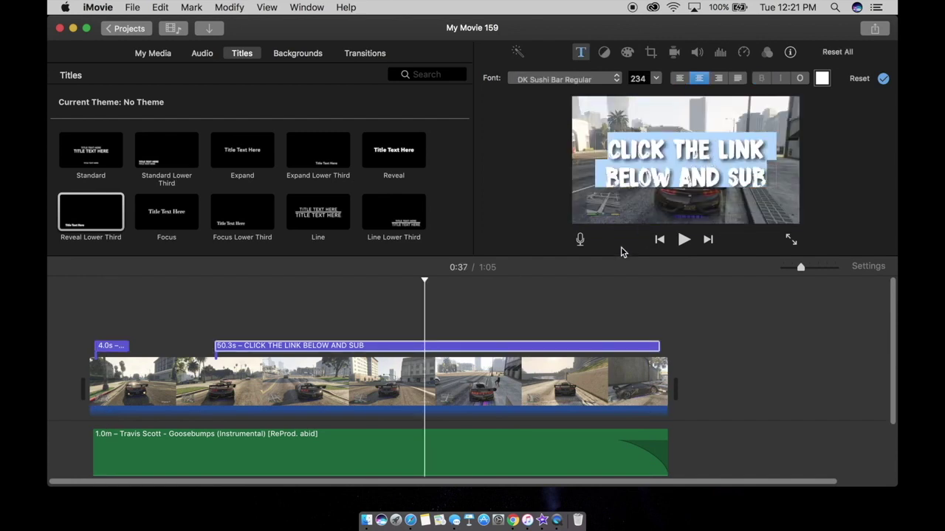
{"action": "left_click", "coordinate": [684, 239]}
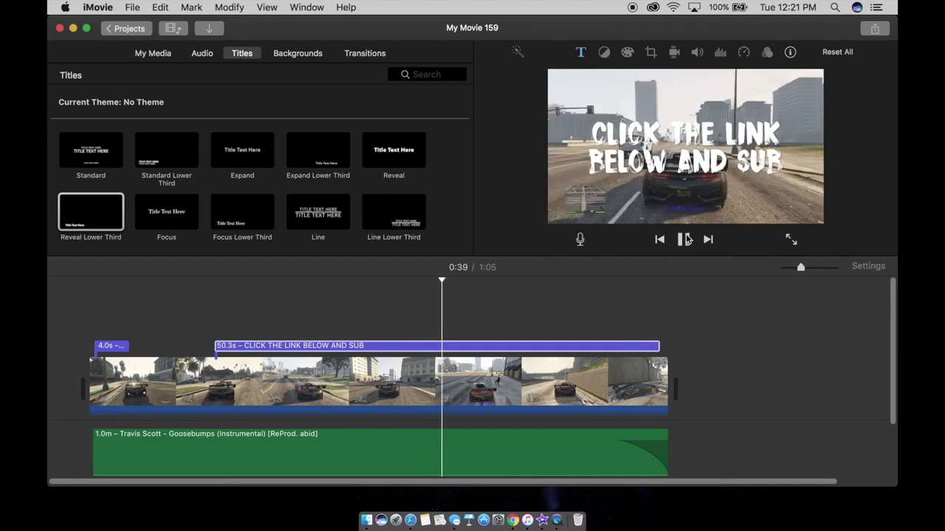
{"action": "left_click", "coordinate": [684, 241]}
{"action": "left_click", "coordinate": [491, 347]}
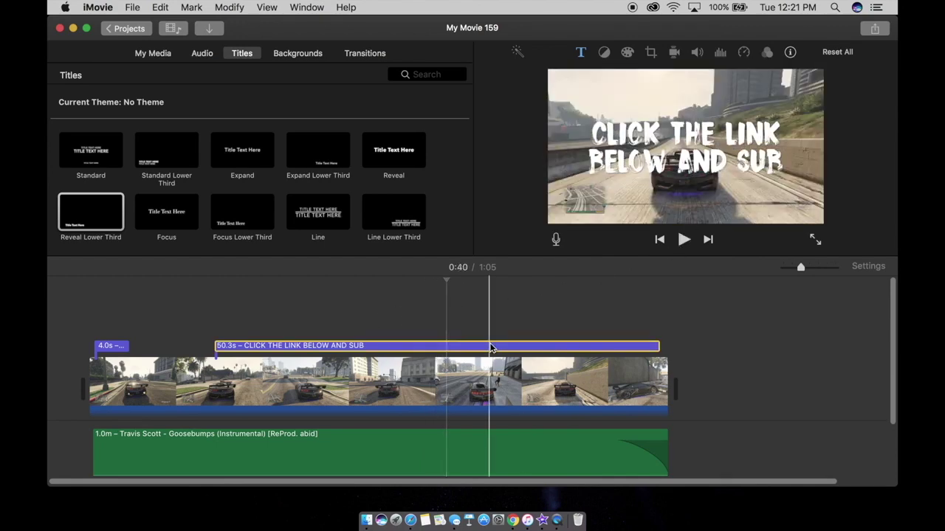
Bring Safari back to the front in full screen and clear its current address.
{"action": "left_click", "coordinate": [411, 521]}
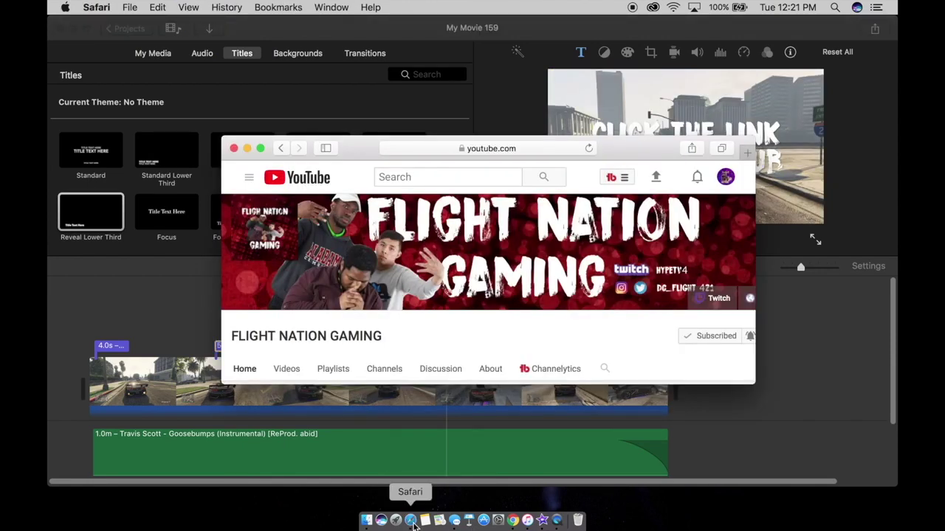
{"action": "left_click", "coordinate": [260, 148]}
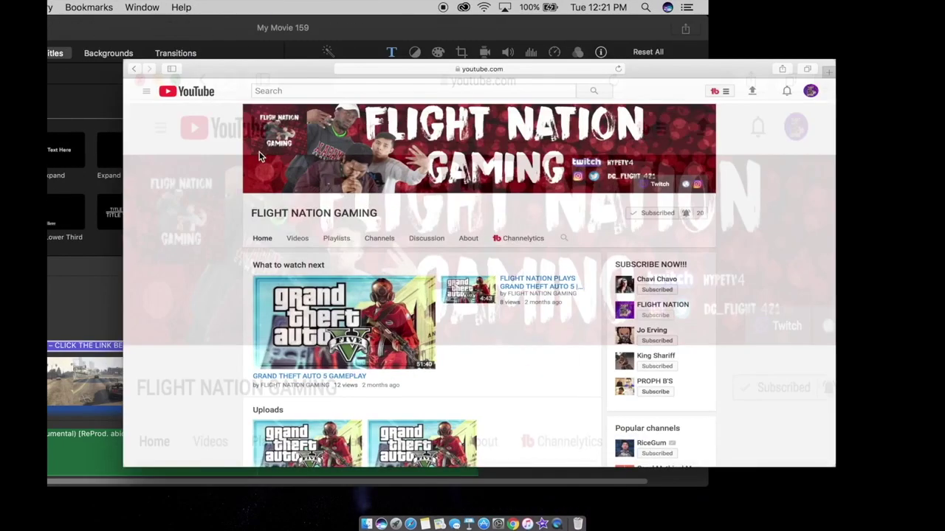
{"action": "left_click", "coordinate": [520, 13]}
{"action": "key", "text": "BackSpace"}
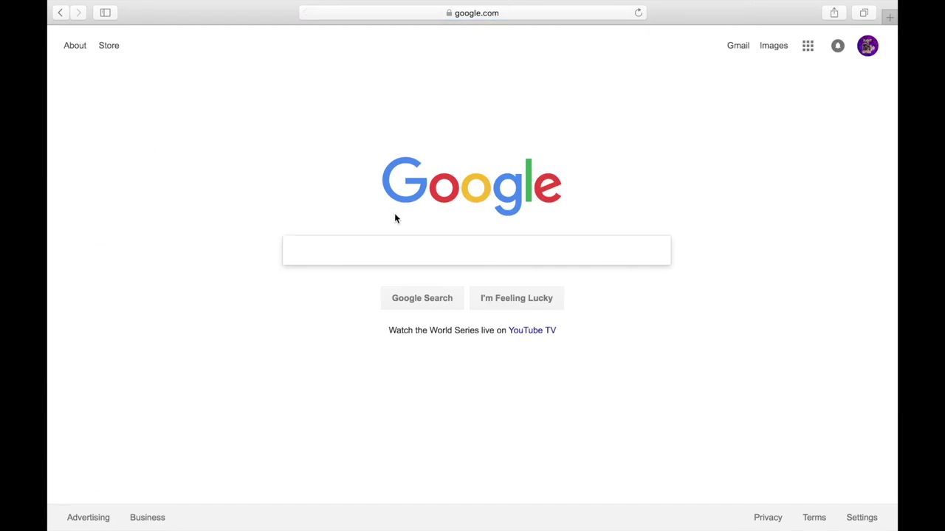
Enter dafont.com in the address bar and load the dafont.com homepage.
{"action": "left_click", "coordinate": [491, 12]}
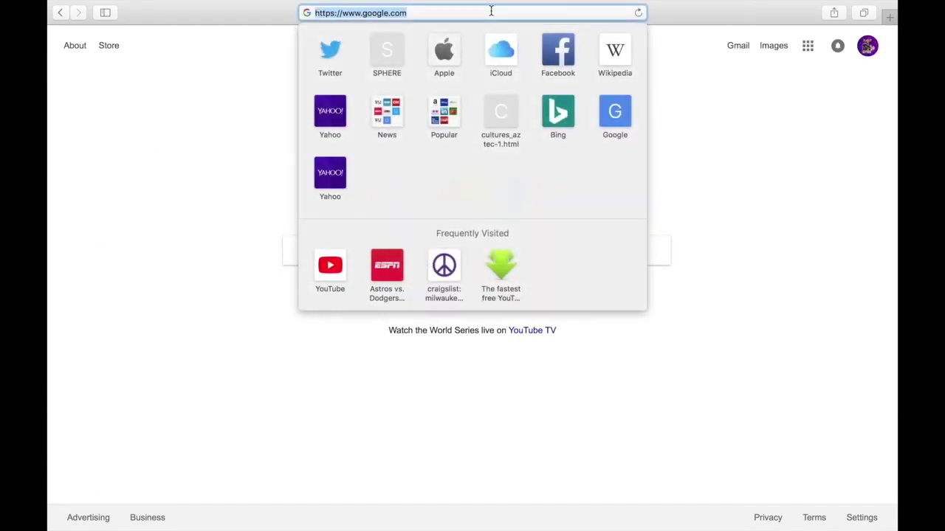
{"action": "left_click", "coordinate": [491, 12]}
{"action": "key", "text": "BackSpace"}
{"action": "type", "text": "da"}
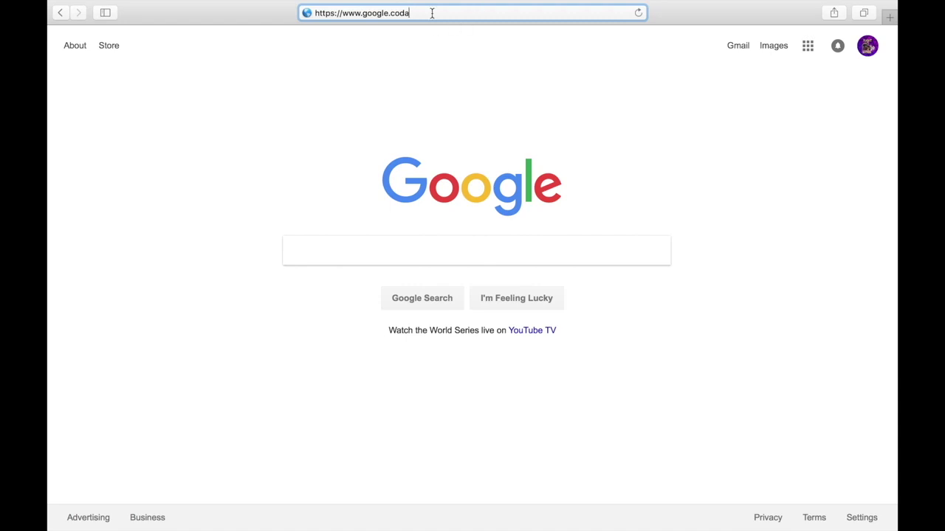
{"action": "key", "text": "super+a"}
{"action": "key", "text": "BackSpace"}
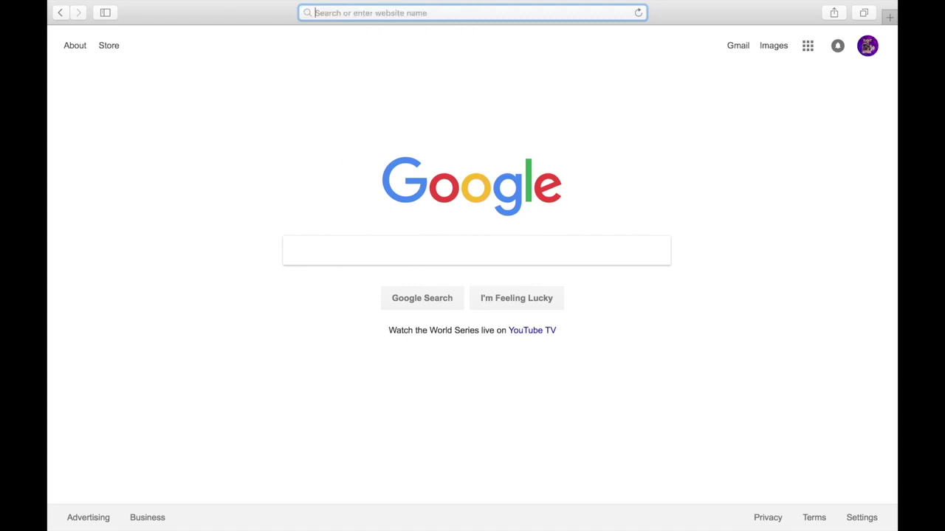
{"action": "type", "text": "da"}
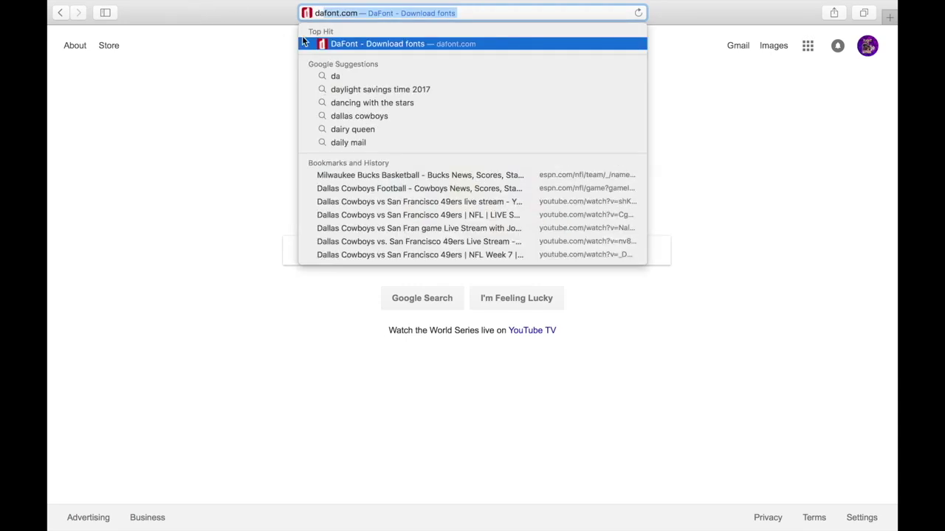
{"action": "left_click", "coordinate": [340, 43]}
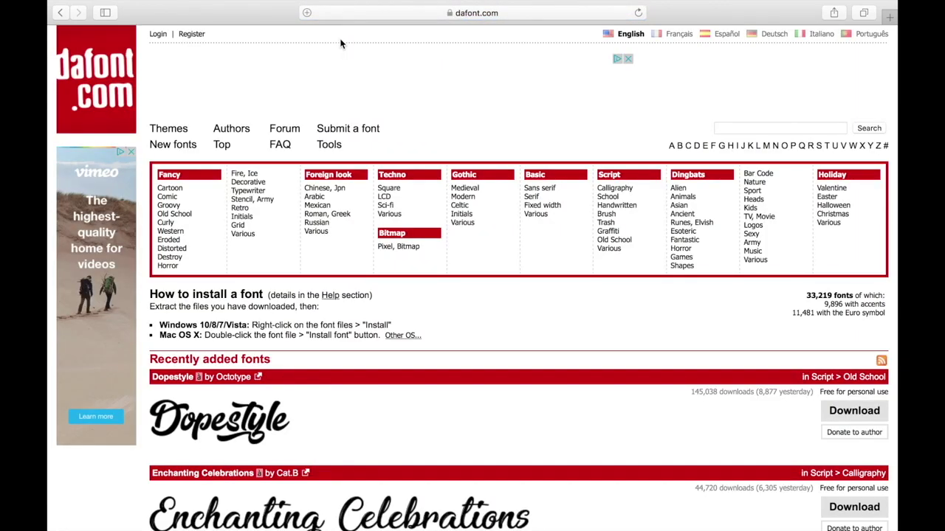
Scroll the dafont homepage and browse the Fancy > Cartoon font listing.
{"action": "scroll", "coordinate": [388, 440], "scroll_direction": "down", "scroll_amount": 2}
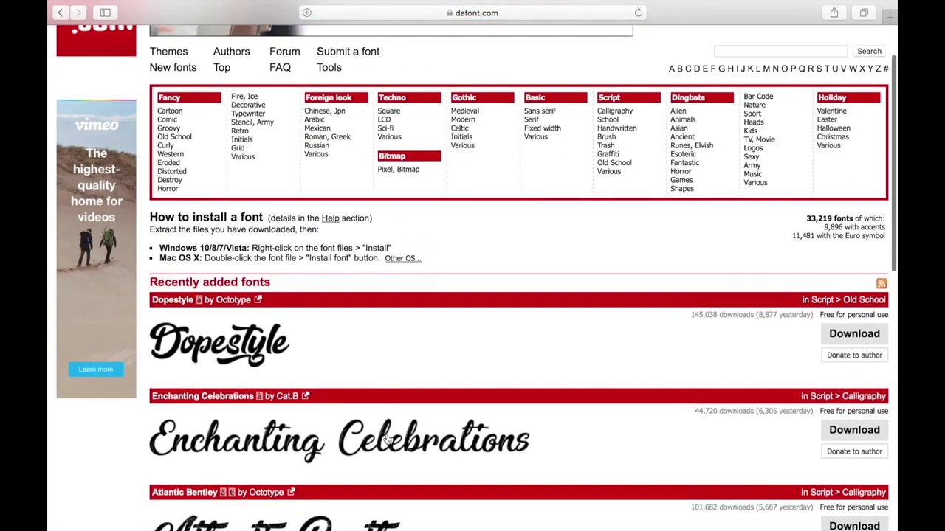
{"action": "scroll", "coordinate": [388, 439], "scroll_direction": "down", "scroll_amount": 2}
{"action": "scroll", "coordinate": [387, 439], "scroll_direction": "down", "scroll_amount": 1}
{"action": "scroll", "coordinate": [387, 437], "scroll_direction": "down", "scroll_amount": 3}
{"action": "scroll", "coordinate": [386, 433], "scroll_direction": "down", "scroll_amount": 1}
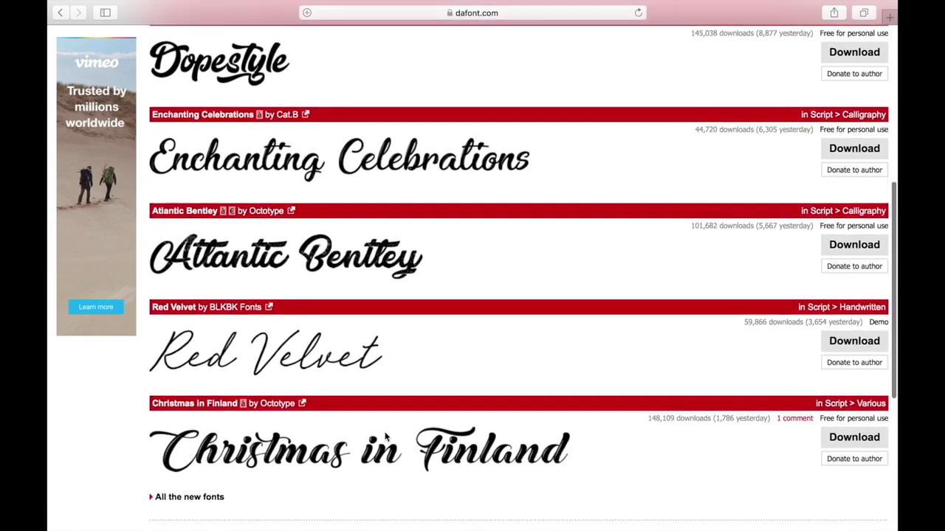
{"action": "scroll", "coordinate": [386, 433], "scroll_direction": "down", "scroll_amount": 5}
{"action": "scroll", "coordinate": [385, 436], "scroll_direction": "down", "scroll_amount": 1}
{"action": "scroll", "coordinate": [384, 435], "scroll_direction": "up", "scroll_amount": 5}
{"action": "scroll", "coordinate": [385, 436], "scroll_direction": "up", "scroll_amount": 3}
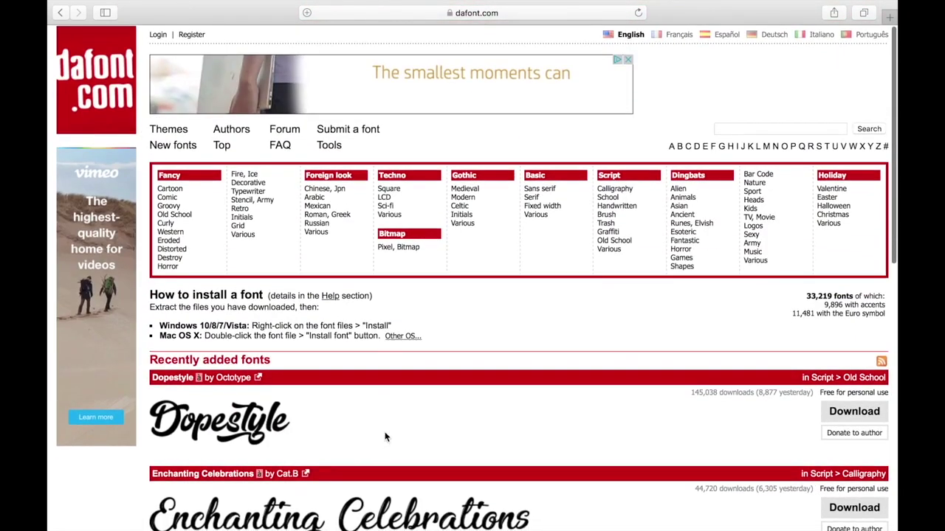
{"action": "left_click", "coordinate": [186, 195]}
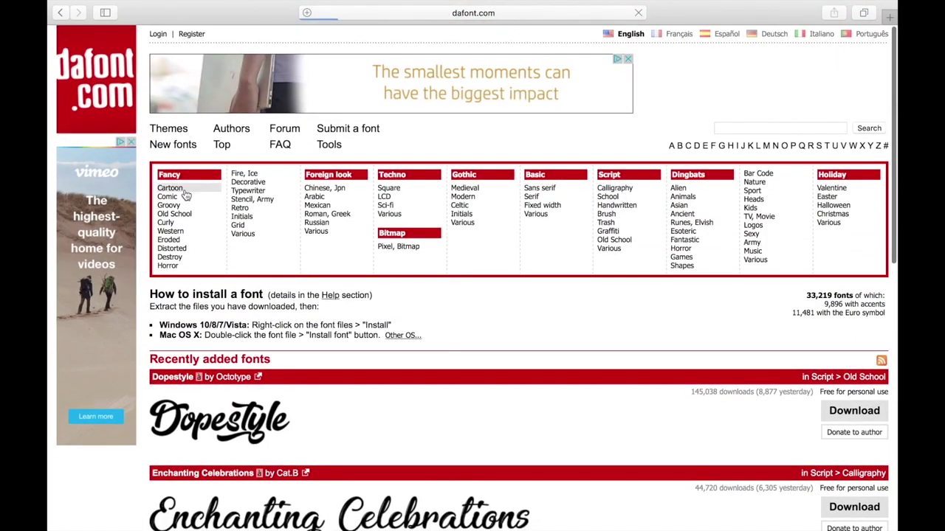
{"action": "scroll", "coordinate": [240, 231], "scroll_direction": "down", "scroll_amount": 3}
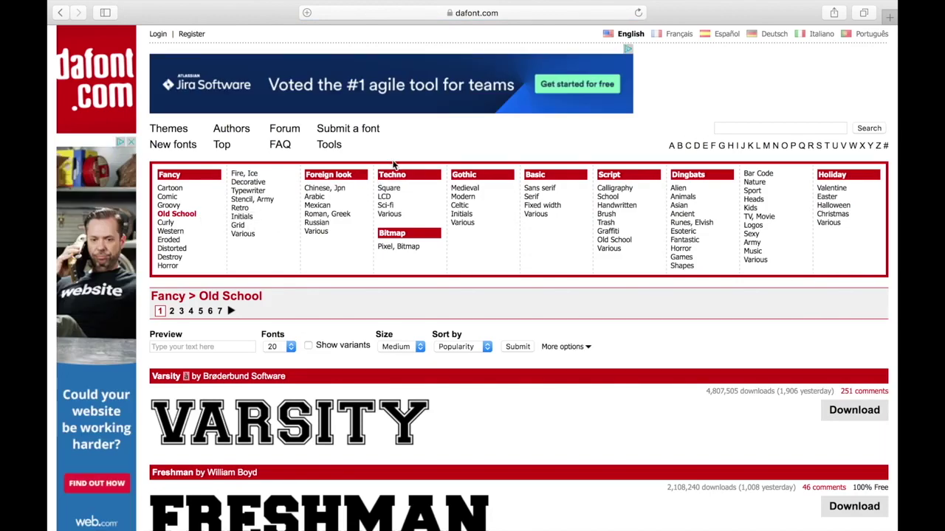
{"action": "left_click", "coordinate": [180, 200]}
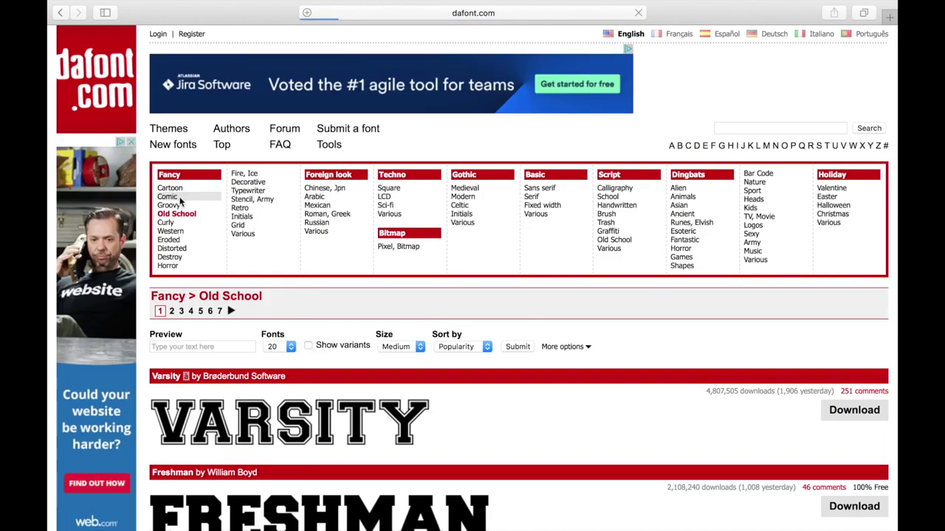
{"action": "scroll", "coordinate": [304, 321], "scroll_direction": "down", "scroll_amount": 5}
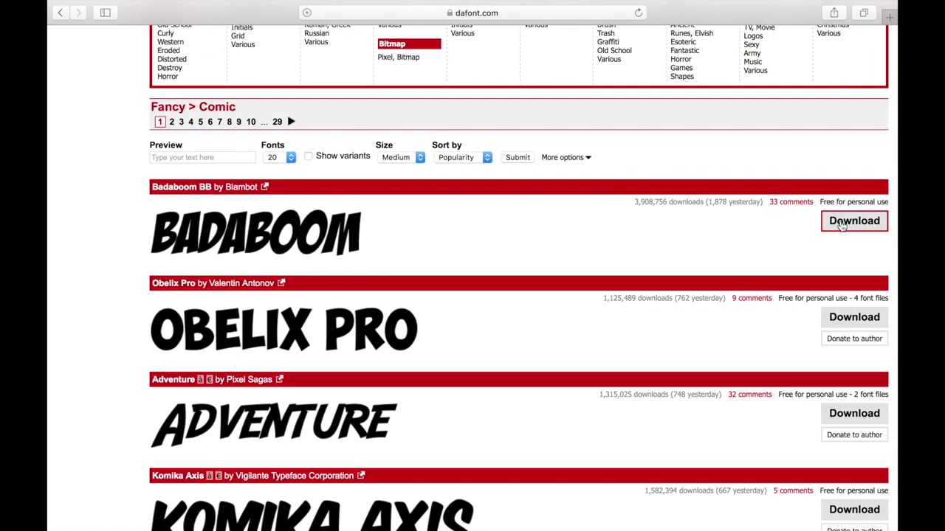
{"action": "scroll", "coordinate": [840, 225], "scroll_direction": "down", "scroll_amount": 2}
{"action": "scroll", "coordinate": [840, 225], "scroll_direction": "down", "scroll_amount": 3}
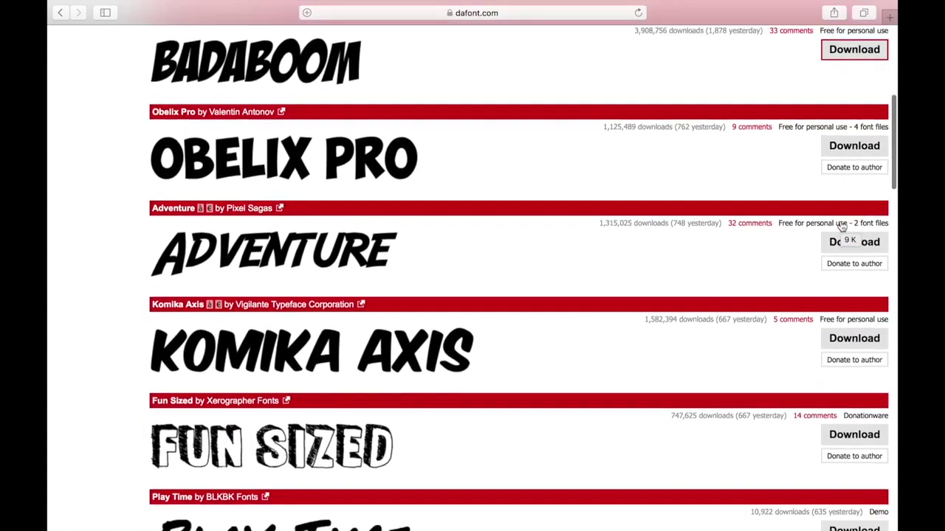
{"action": "scroll", "coordinate": [839, 225], "scroll_direction": "down", "scroll_amount": 3}
{"action": "scroll", "coordinate": [840, 226], "scroll_direction": "down", "scroll_amount": 2}
{"action": "scroll", "coordinate": [840, 220], "scroll_direction": "down", "scroll_amount": 3}
{"action": "scroll", "coordinate": [840, 220], "scroll_direction": "down", "scroll_amount": 4}
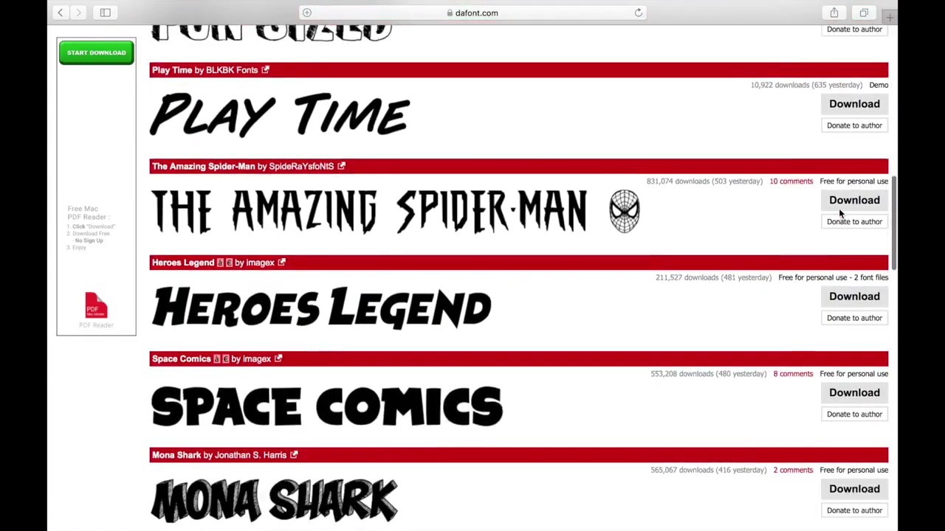
{"action": "scroll", "coordinate": [838, 214], "scroll_direction": "down", "scroll_amount": 5}
{"action": "scroll", "coordinate": [838, 214], "scroll_direction": "up", "scroll_amount": 1}
{"action": "scroll", "coordinate": [839, 210], "scroll_direction": "down", "scroll_amount": 1}
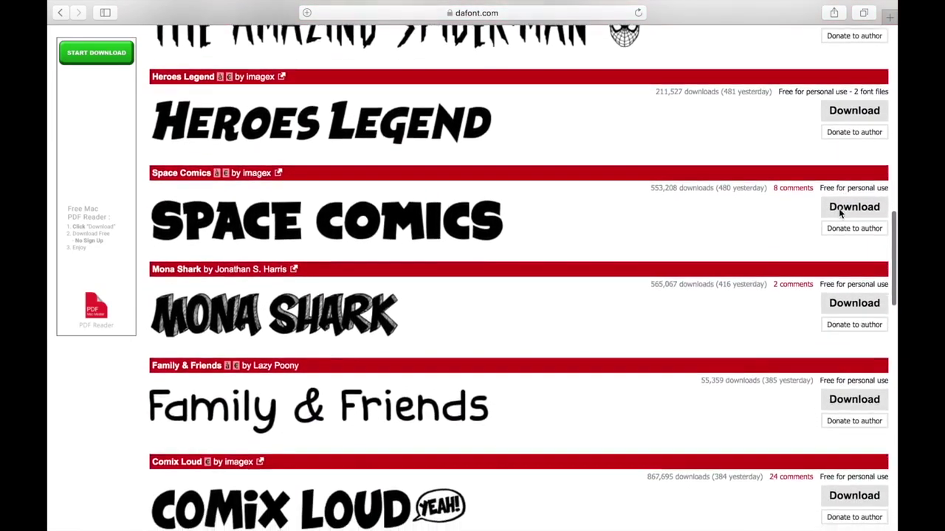
{"action": "scroll", "coordinate": [840, 213], "scroll_direction": "down", "scroll_amount": 3}
{"action": "scroll", "coordinate": [840, 214], "scroll_direction": "down", "scroll_amount": 2}
{"action": "scroll", "coordinate": [840, 214], "scroll_direction": "down", "scroll_amount": 1}
{"action": "scroll", "coordinate": [840, 214], "scroll_direction": "down", "scroll_amount": 2}
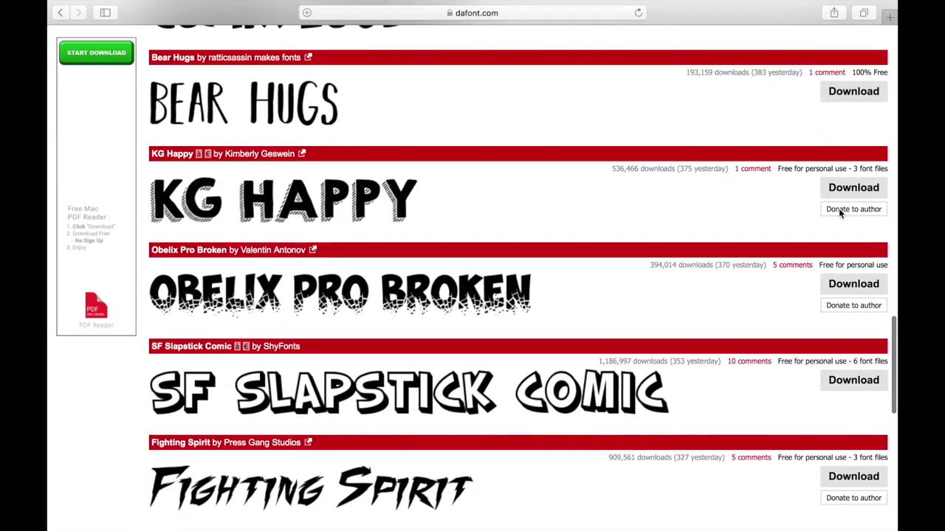
{"action": "scroll", "coordinate": [840, 213], "scroll_direction": "up", "scroll_amount": 3}
{"action": "scroll", "coordinate": [839, 211], "scroll_direction": "up", "scroll_amount": 3}
{"action": "scroll", "coordinate": [839, 211], "scroll_direction": "up", "scroll_amount": 1}
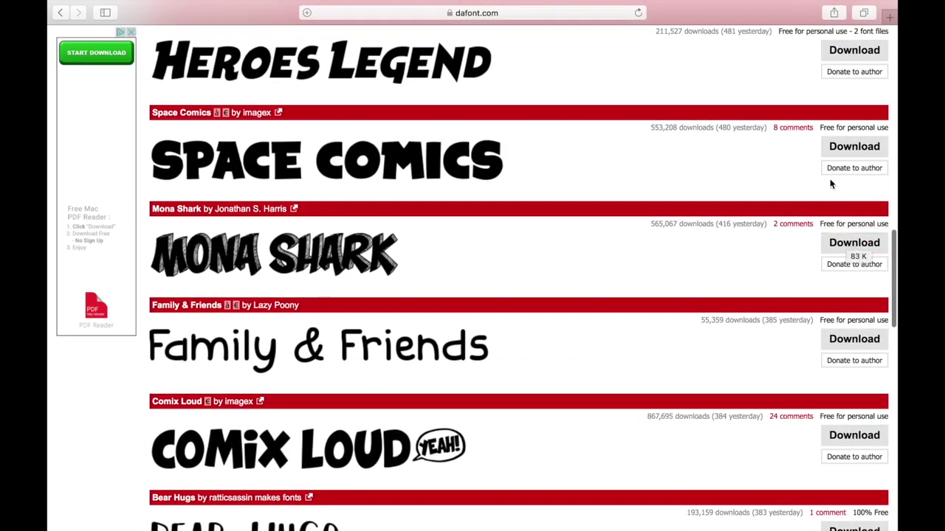
{"action": "scroll", "coordinate": [811, 175], "scroll_direction": "up", "scroll_amount": 1}
{"action": "scroll", "coordinate": [808, 172], "scroll_direction": "up", "scroll_amount": 2}
{"action": "scroll", "coordinate": [810, 173], "scroll_direction": "up", "scroll_amount": 2}
{"action": "scroll", "coordinate": [810, 173], "scroll_direction": "up", "scroll_amount": 1}
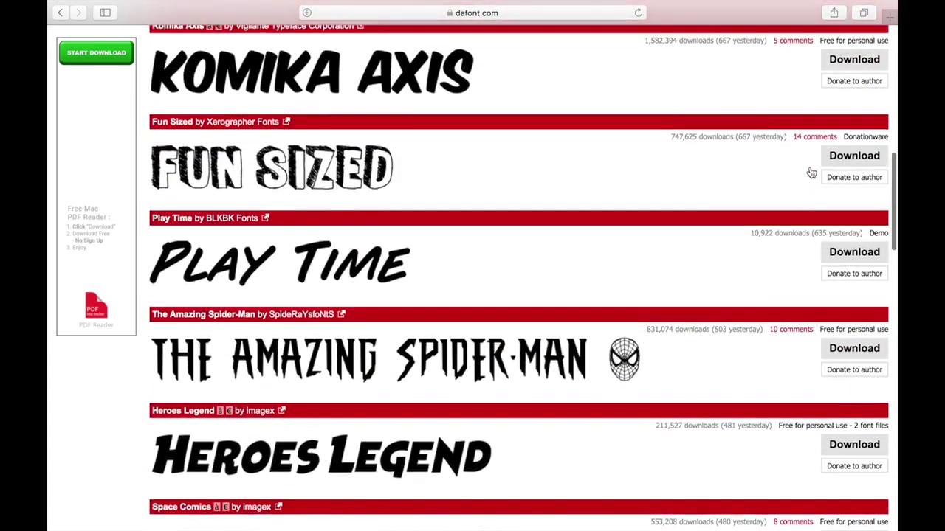
{"action": "scroll", "coordinate": [810, 173], "scroll_direction": "up", "scroll_amount": 2}
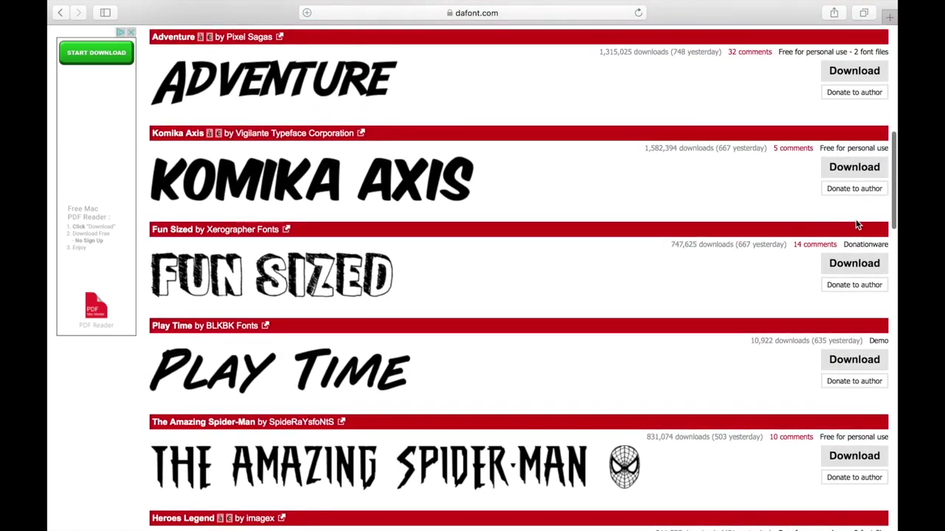
{"action": "scroll", "coordinate": [857, 224], "scroll_direction": "up", "scroll_amount": 2}
{"action": "scroll", "coordinate": [856, 222], "scroll_direction": "up", "scroll_amount": 2}
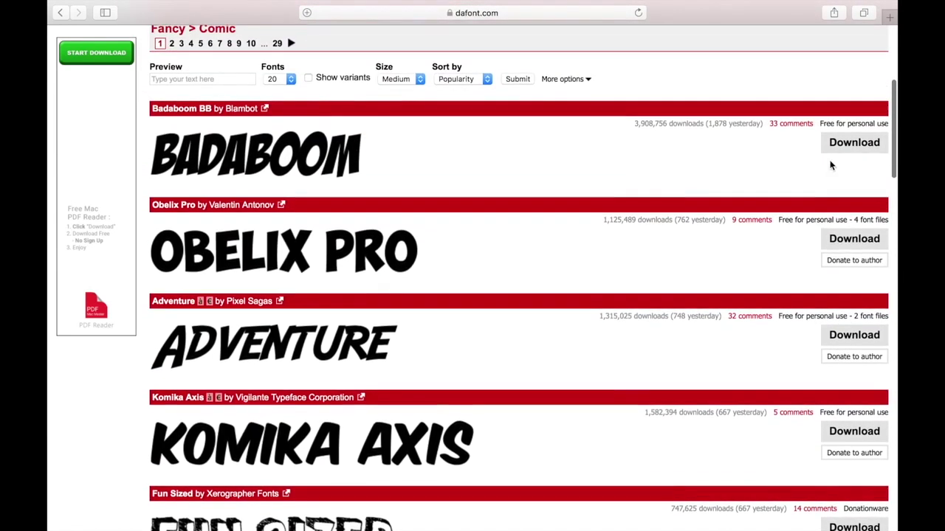
{"action": "left_click", "coordinate": [850, 148]}
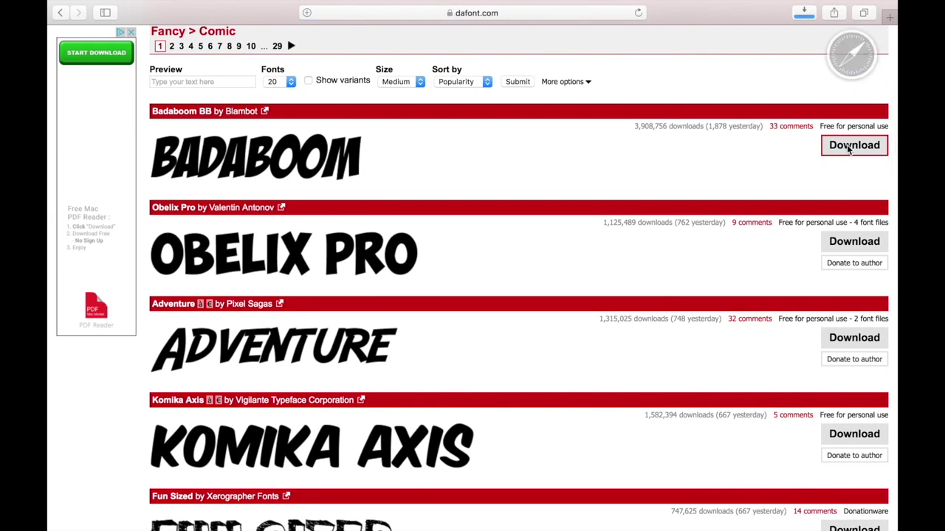
Confirm badaboom_bb (9 KB) finished downloading, then take Safari out of full screen.
{"action": "left_click", "coordinate": [802, 16]}
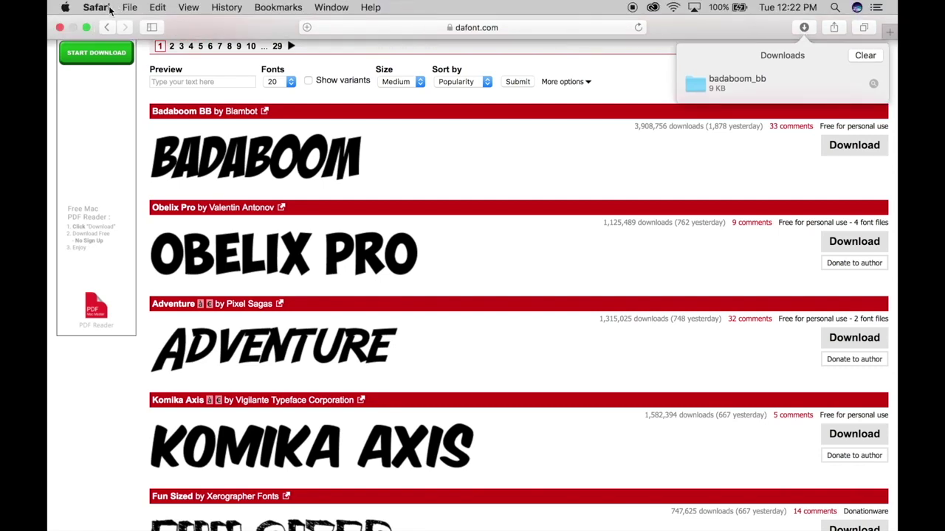
{"action": "left_click", "coordinate": [83, 27]}
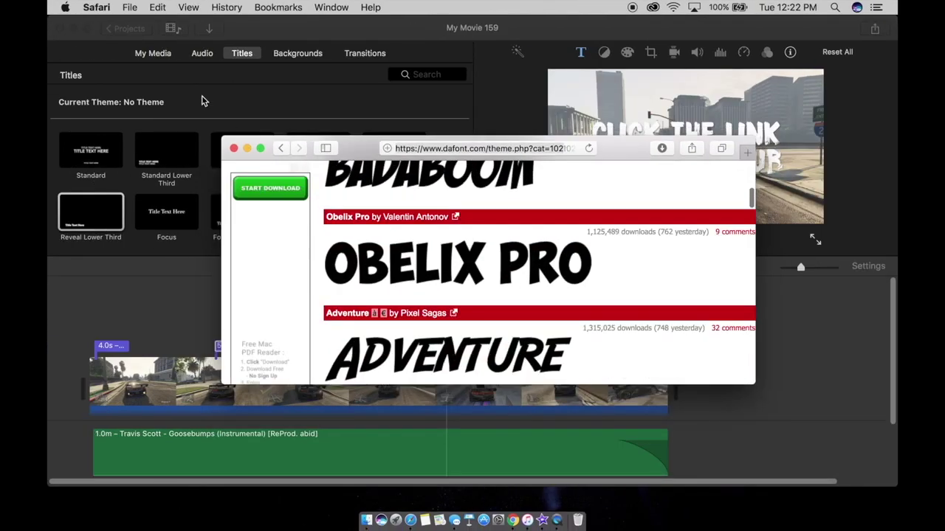
Minimize iMovie and Safari, then launch Font Book from Launchpad by searching 'fo'.
{"action": "left_click", "coordinate": [71, 28]}
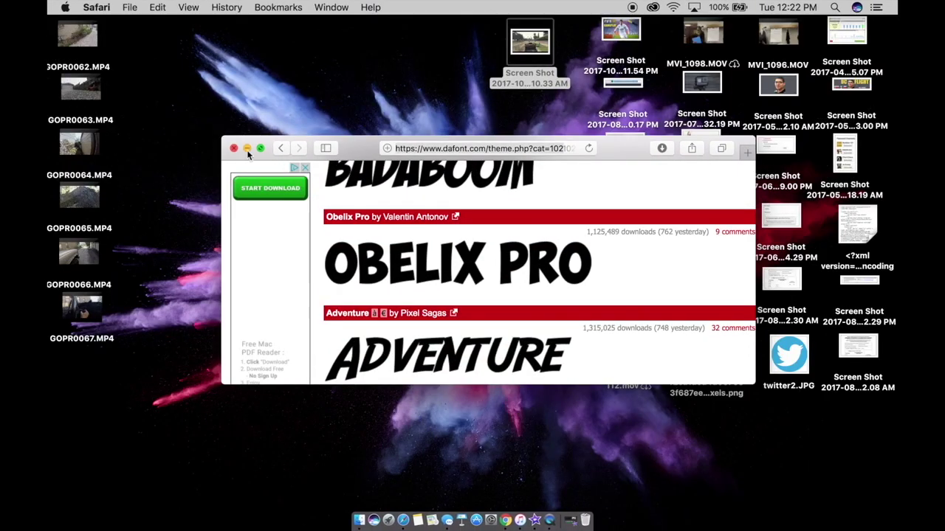
{"action": "left_click", "coordinate": [246, 148]}
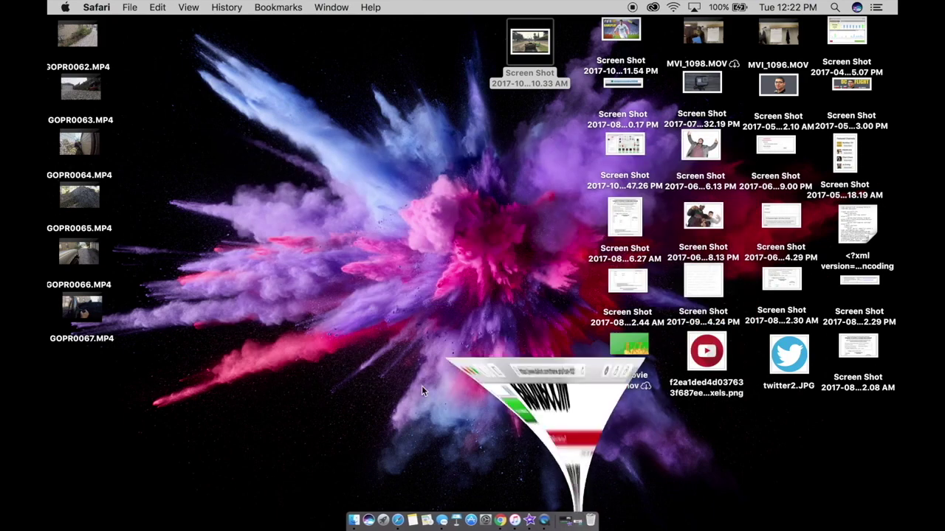
{"action": "left_click", "coordinate": [380, 520]}
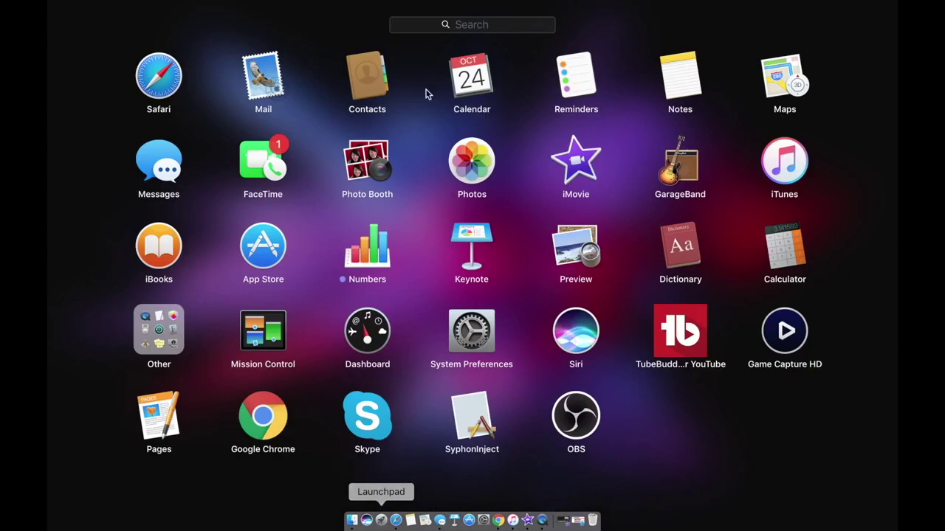
{"action": "type", "text": "f"}
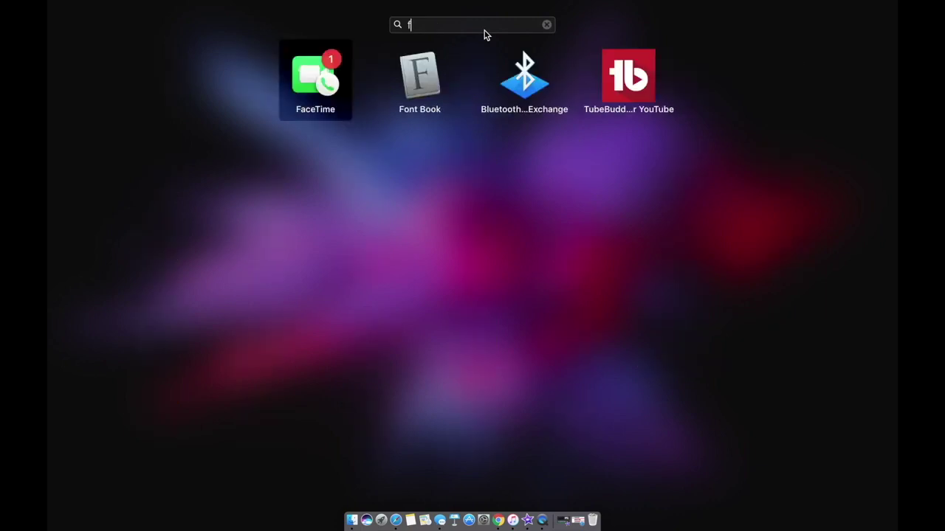
{"action": "type", "text": "o"}
{"action": "left_click", "coordinate": [424, 78]}
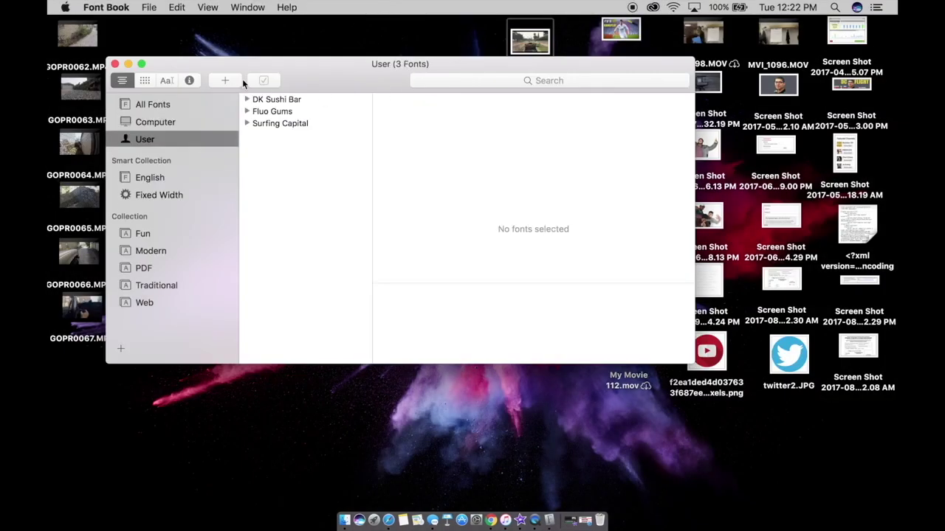
Make Font Book full screen and preview the Fluo Gums and Surfing Capital user fonts.
{"action": "left_click", "coordinate": [143, 65]}
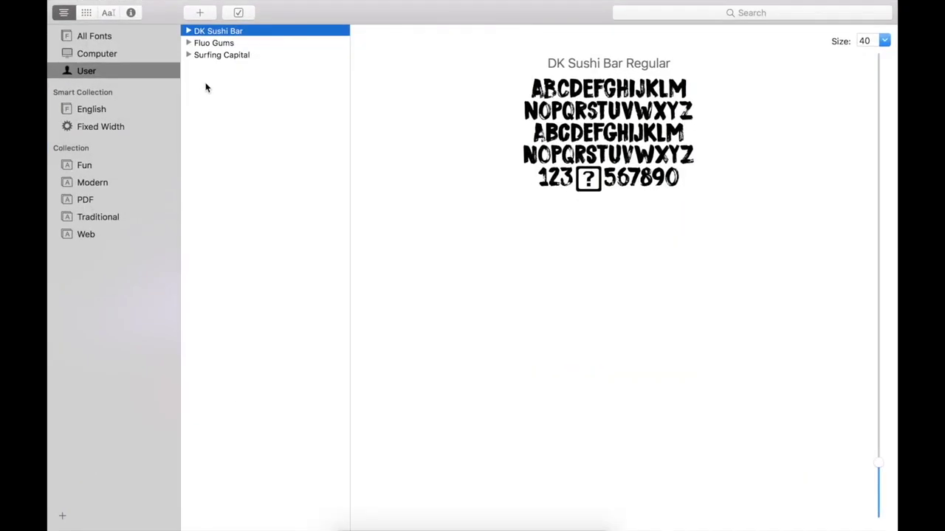
{"action": "left_click", "coordinate": [215, 43]}
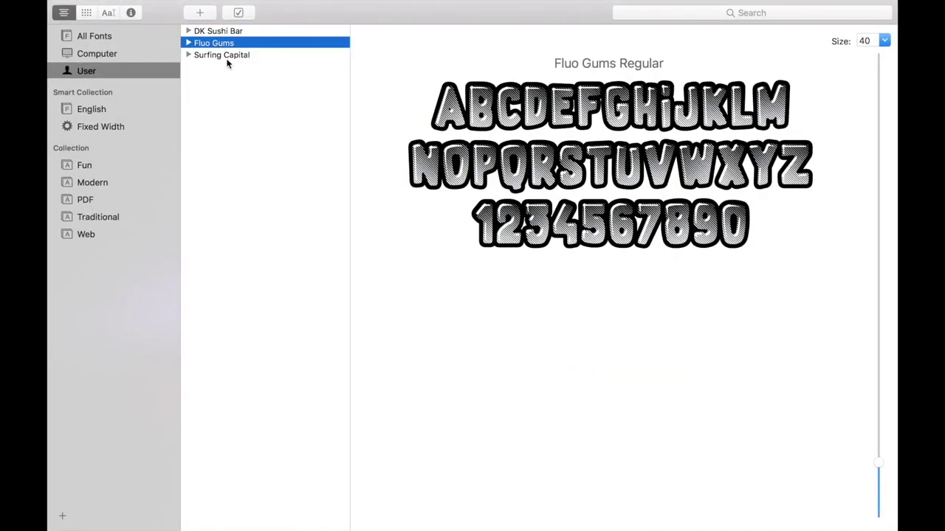
{"action": "left_click", "coordinate": [226, 57]}
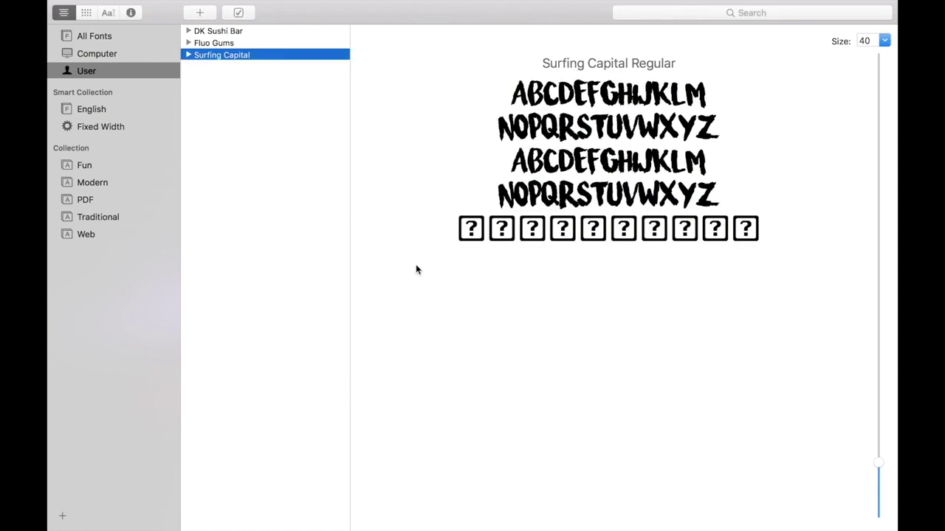
Add the BADABB.TTF font file from Downloads > badaboom_bb to Font Book.
{"action": "left_click", "coordinate": [199, 38]}
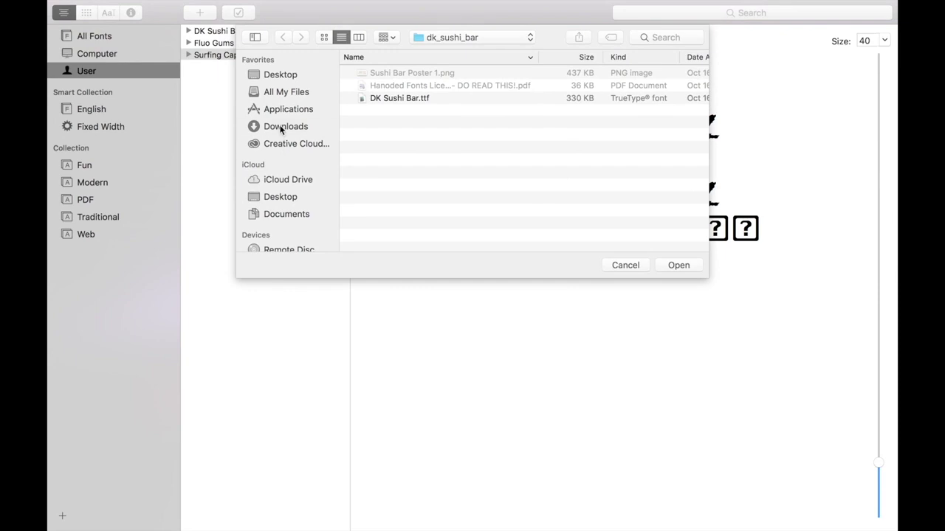
{"action": "left_click", "coordinate": [281, 127]}
{"action": "scroll", "coordinate": [405, 171], "scroll_direction": "down", "scroll_amount": 5}
{"action": "scroll", "coordinate": [405, 171], "scroll_direction": "down", "scroll_amount": 4}
{"action": "scroll", "coordinate": [405, 171], "scroll_direction": "down", "scroll_amount": 3}
{"action": "scroll", "coordinate": [405, 171], "scroll_direction": "down", "scroll_amount": 3}
{"action": "scroll", "coordinate": [404, 171], "scroll_direction": "down", "scroll_amount": 5}
{"action": "scroll", "coordinate": [404, 172], "scroll_direction": "down", "scroll_amount": 2}
{"action": "scroll", "coordinate": [404, 171], "scroll_direction": "down", "scroll_amount": 3}
{"action": "scroll", "coordinate": [404, 172], "scroll_direction": "down", "scroll_amount": 3}
{"action": "double_click", "coordinate": [398, 143]}
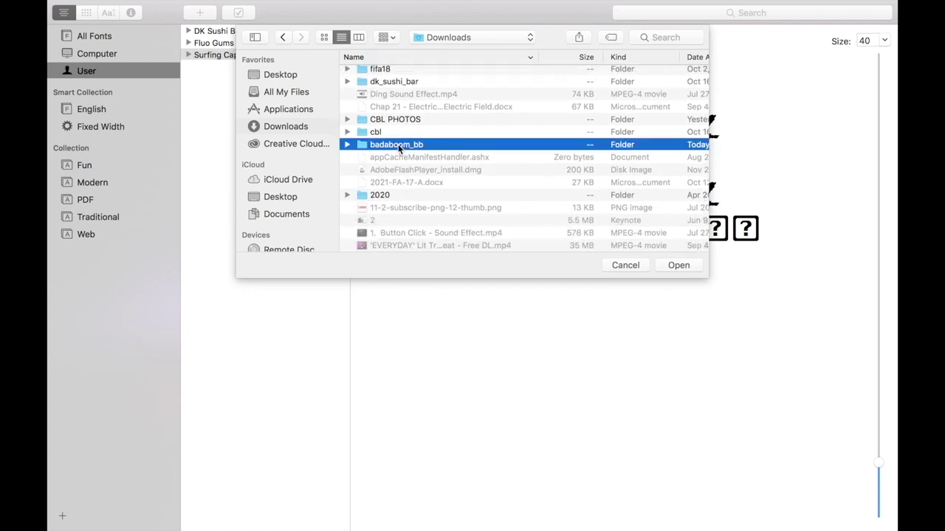
{"action": "left_click", "coordinate": [673, 270]}
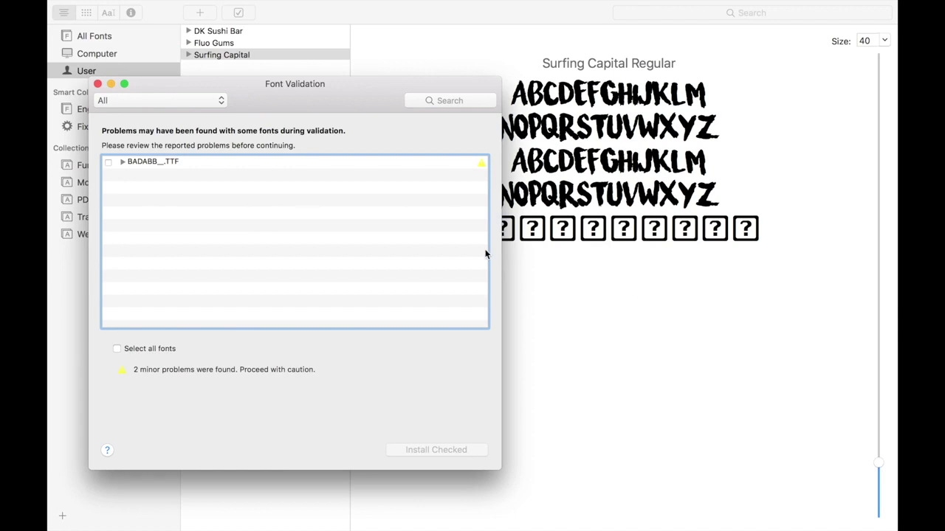
Install the checked BADABB_.TTF despite its warnings and preview BadaBoom BB among User fonts.
{"action": "left_click", "coordinate": [109, 161]}
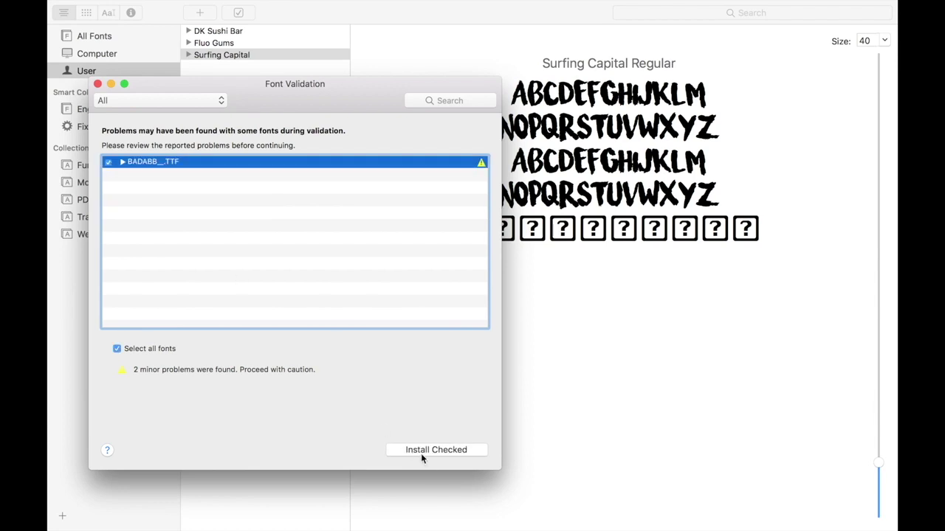
{"action": "left_click", "coordinate": [421, 450]}
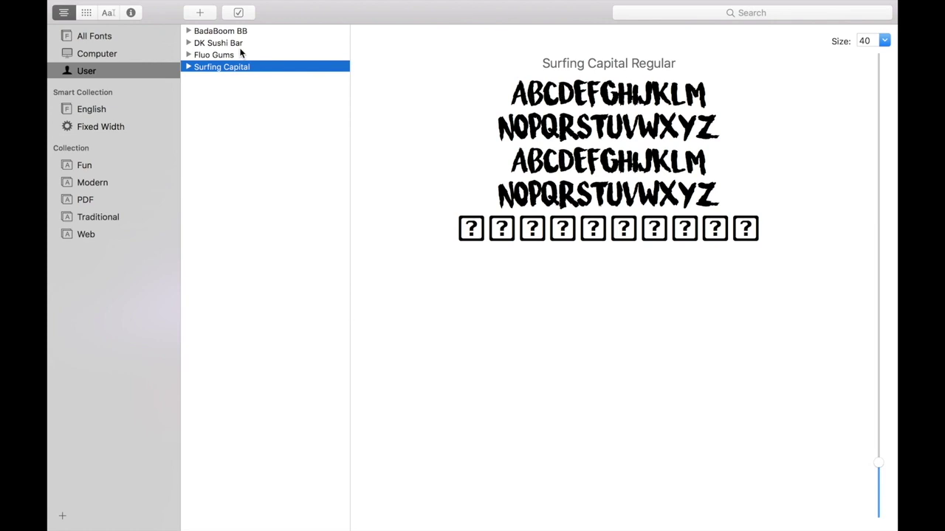
{"action": "left_click", "coordinate": [234, 33]}
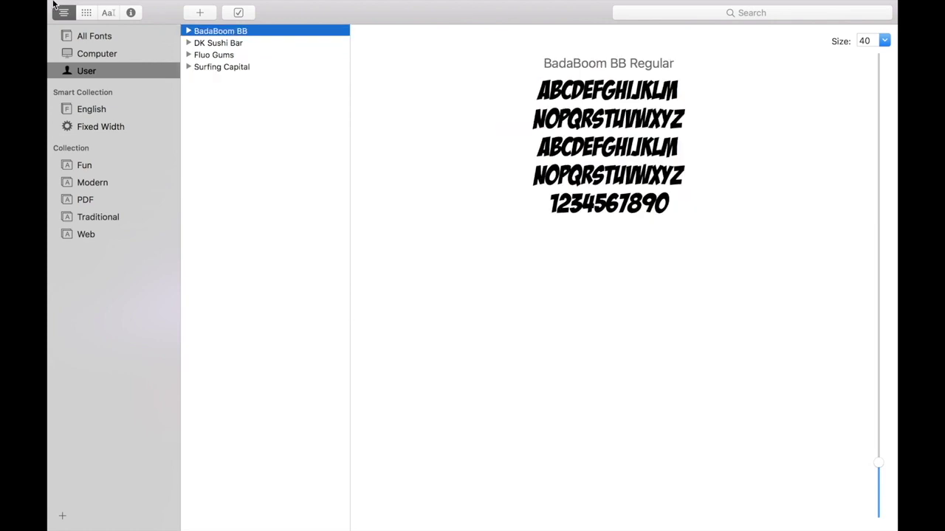
Quit Font Book, then edit the 4.0s opening title with its text selected and fonts listed.
{"action": "mouse_move", "coordinate": [53, 1]}
{"action": "left_click", "coordinate": [57, 23]}
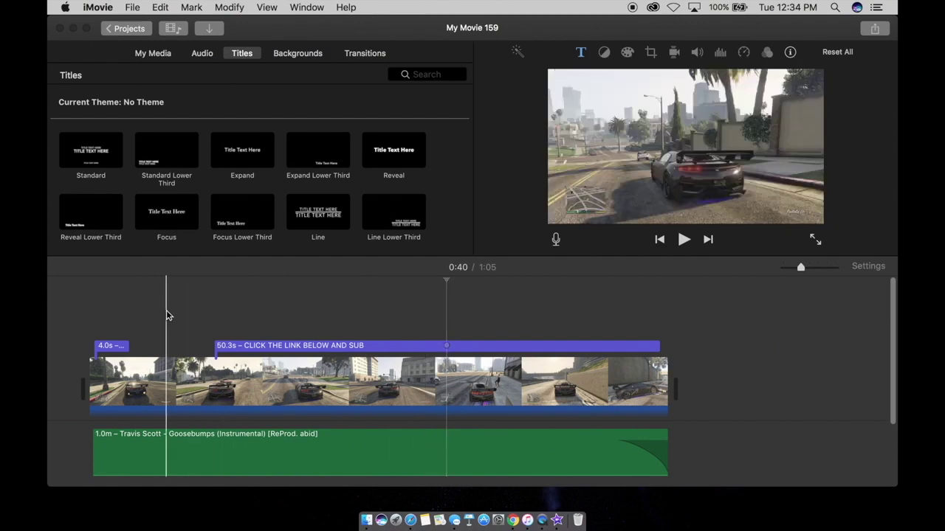
{"action": "left_click", "coordinate": [118, 349]}
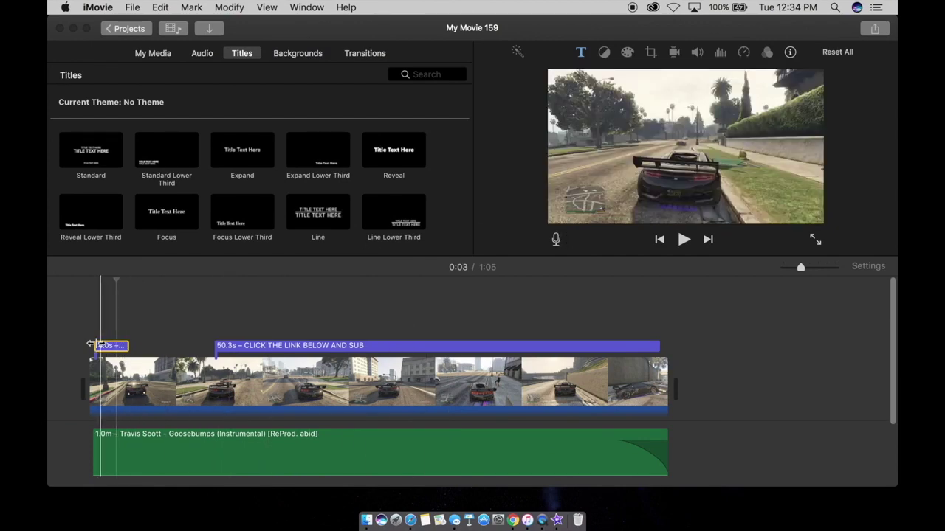
{"action": "double_click", "coordinate": [105, 348]}
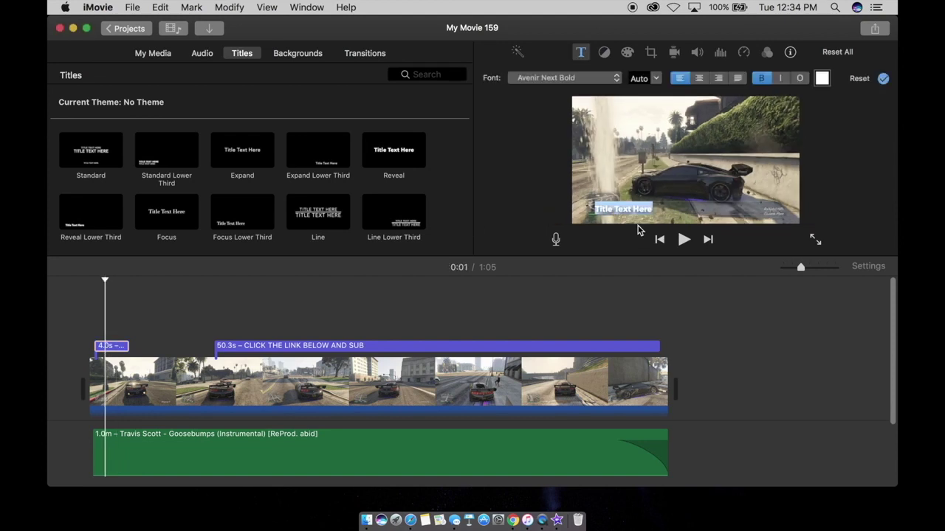
{"action": "key", "text": "Right"}
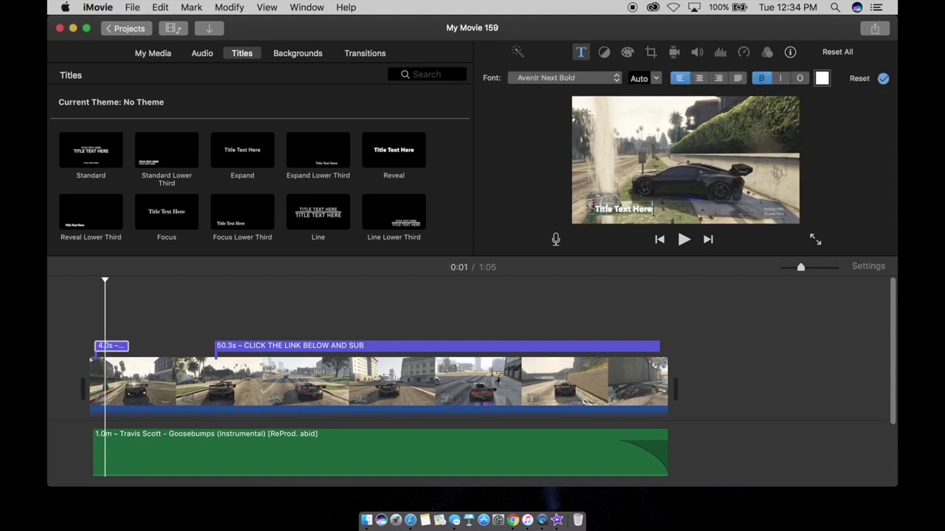
{"action": "left_click_drag", "start_coordinate": [653, 208], "coordinate": [590, 214]}
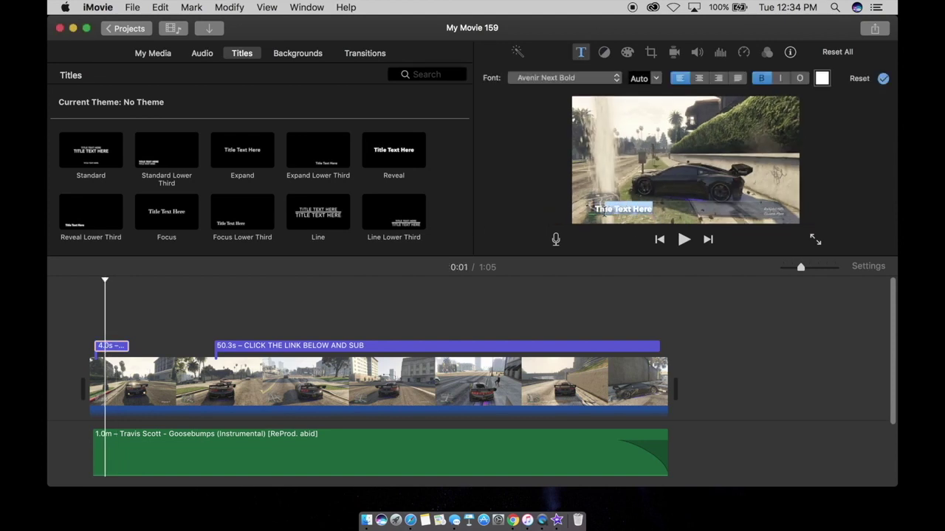
{"action": "left_click", "coordinate": [588, 83]}
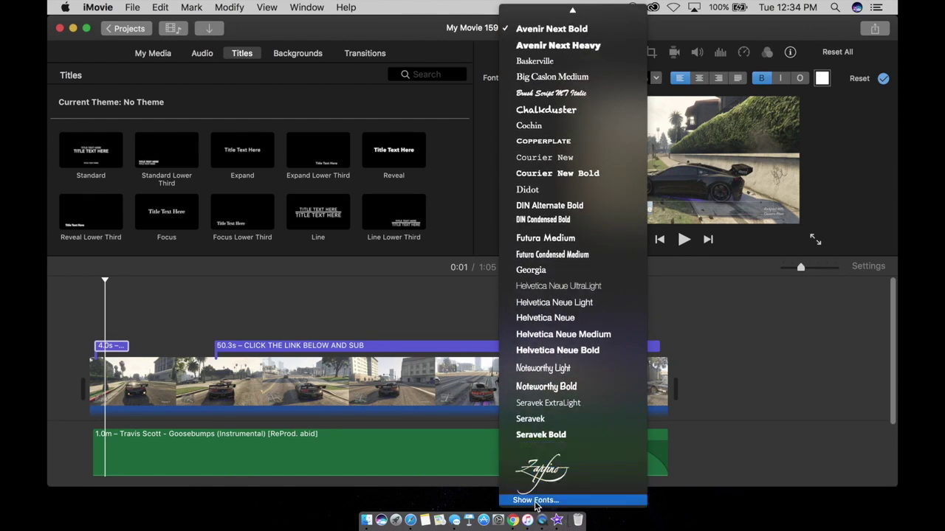
From the enlarged Show Fonts panel, set the title font to BadaBoom BB Regular.
{"action": "left_click", "coordinate": [537, 502]}
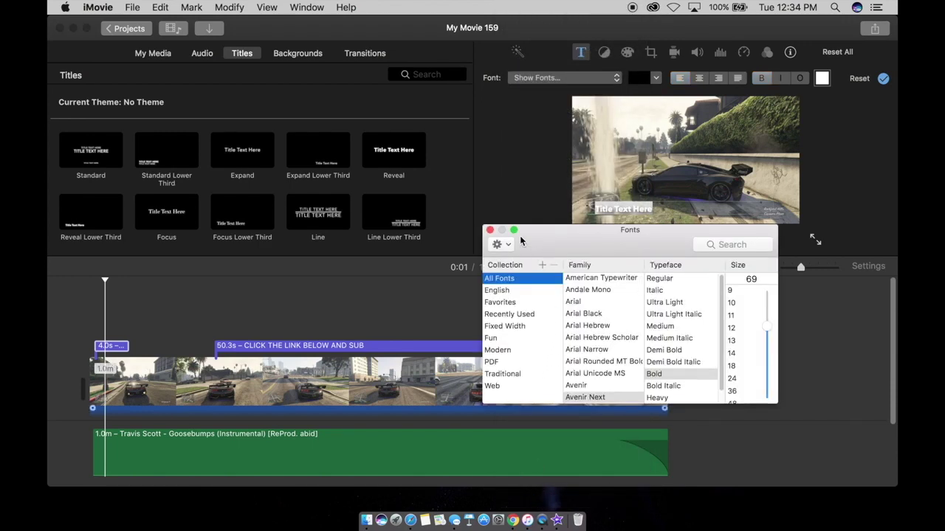
{"action": "left_click", "coordinate": [514, 229]}
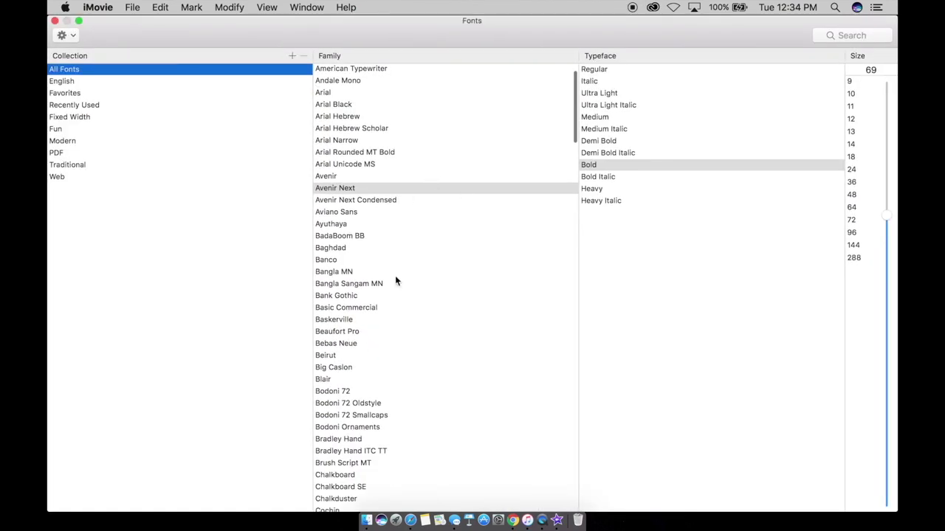
{"action": "scroll", "coordinate": [395, 277], "scroll_direction": "down", "scroll_amount": 3}
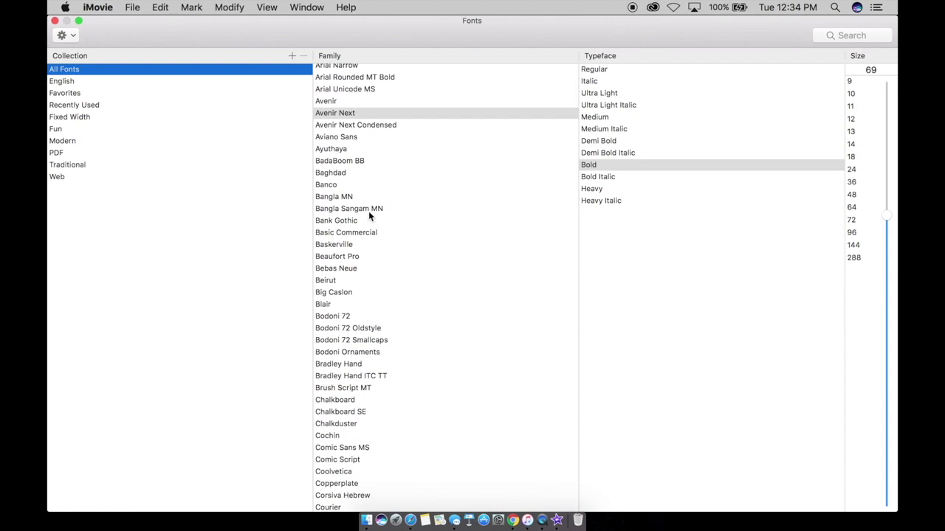
{"action": "scroll", "coordinate": [369, 199], "scroll_direction": "down", "scroll_amount": 1}
{"action": "left_click", "coordinate": [346, 149]}
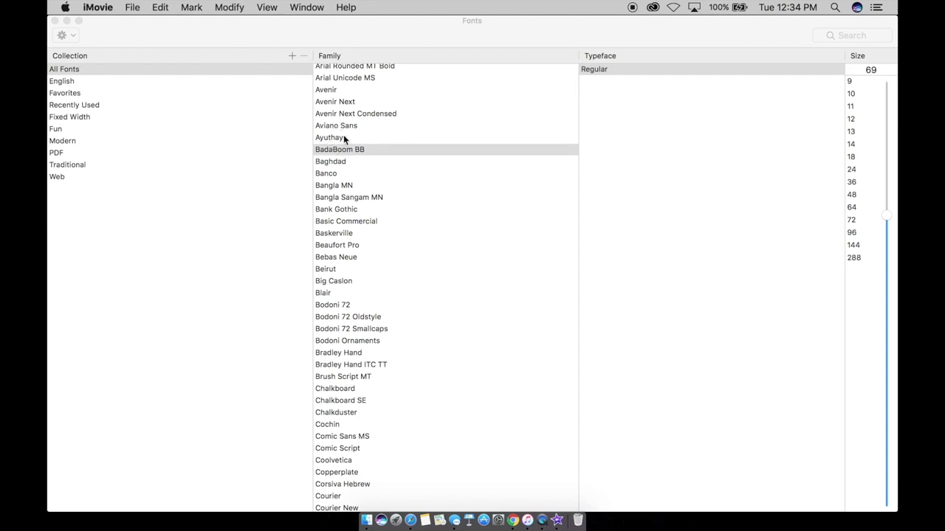
{"action": "scroll", "coordinate": [341, 153], "scroll_direction": "up", "scroll_amount": 5}
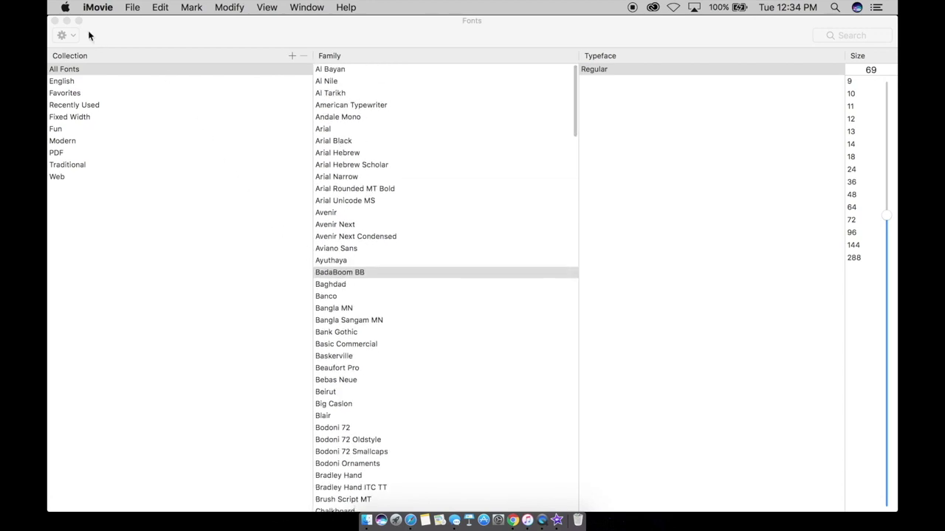
Close the Fonts window, set the BadaBoom BB title text to size 278, and confirm the title.
{"action": "left_click", "coordinate": [54, 21]}
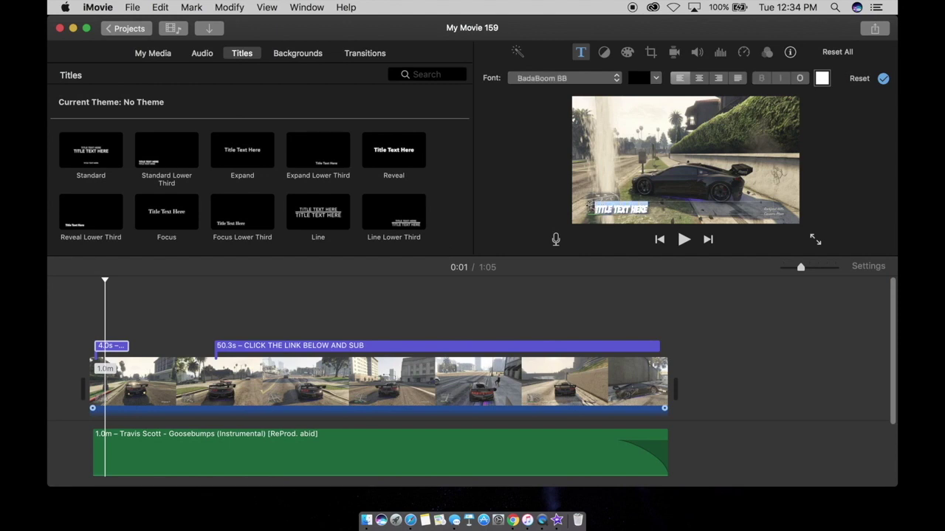
{"action": "left_click", "coordinate": [642, 146]}
{"action": "type", "text": "102"}
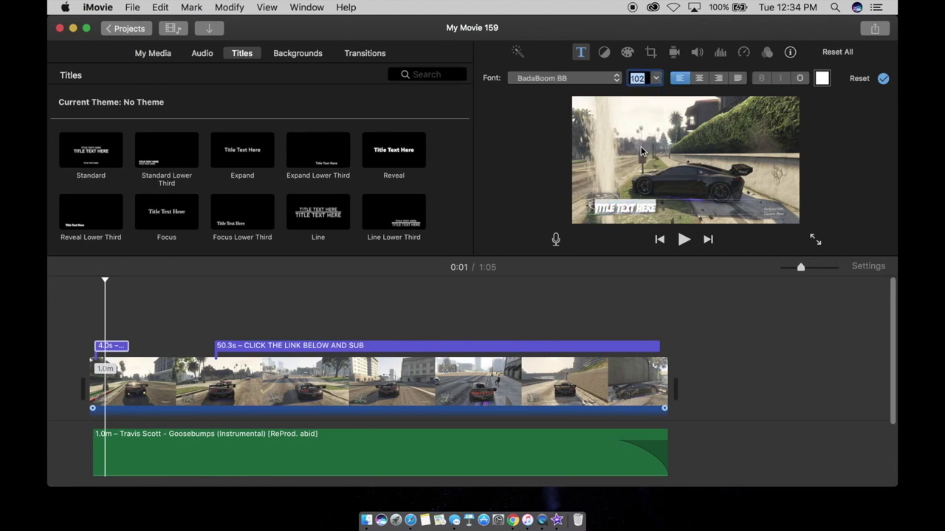
{"action": "left_click", "coordinate": [657, 80]}
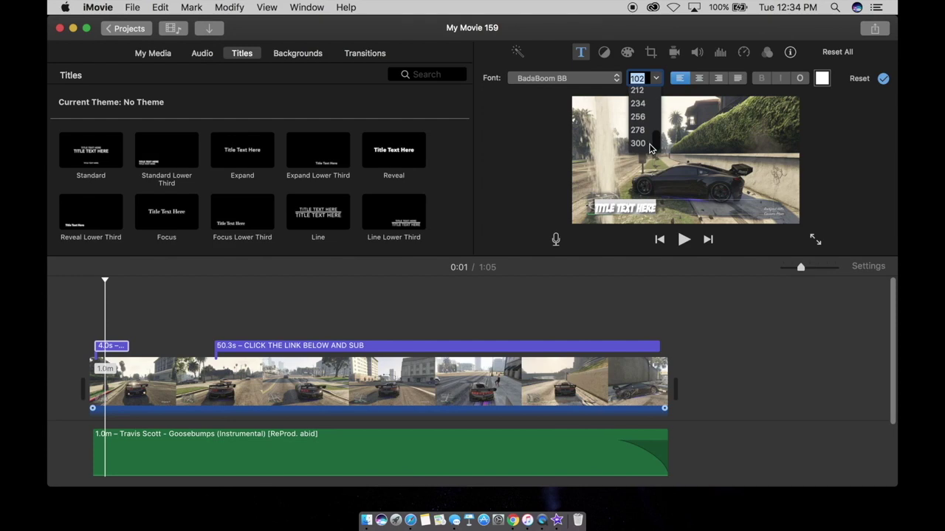
{"action": "left_click", "coordinate": [640, 139]}
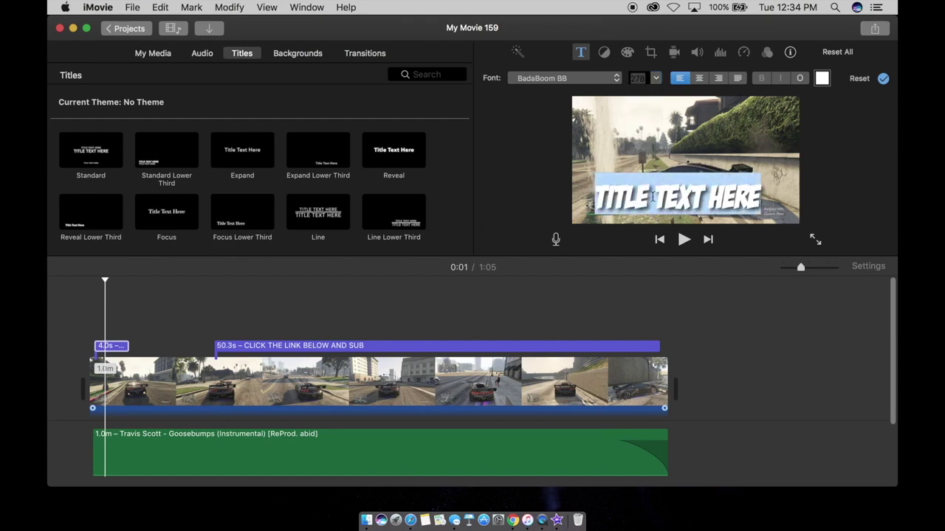
{"action": "left_click", "coordinate": [88, 312]}
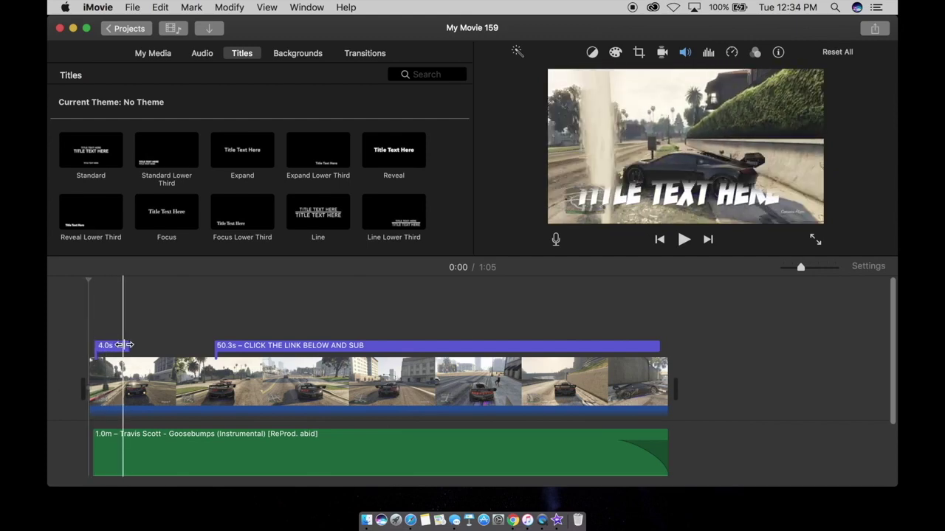
Stretch the opening title clip from 4 to about 8.4 seconds and preview its playback.
{"action": "left_click_drag", "start_coordinate": [127, 346], "coordinate": [167, 345]}
{"action": "left_click", "coordinate": [148, 325]}
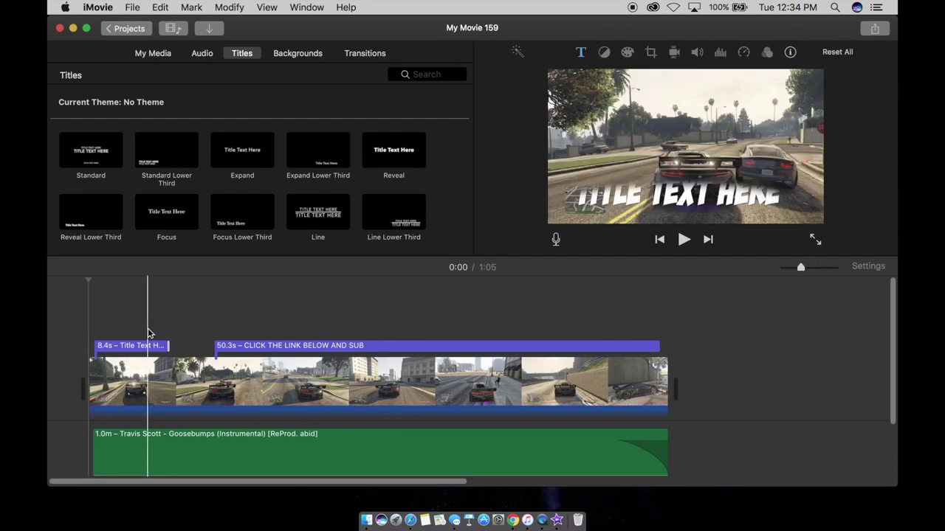
{"action": "left_click", "coordinate": [684, 241]}
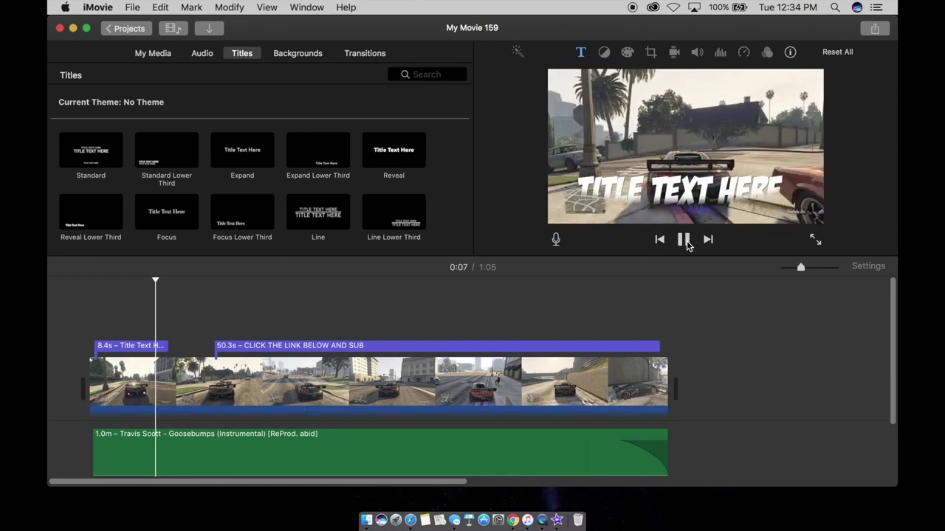
{"action": "left_click", "coordinate": [684, 241]}
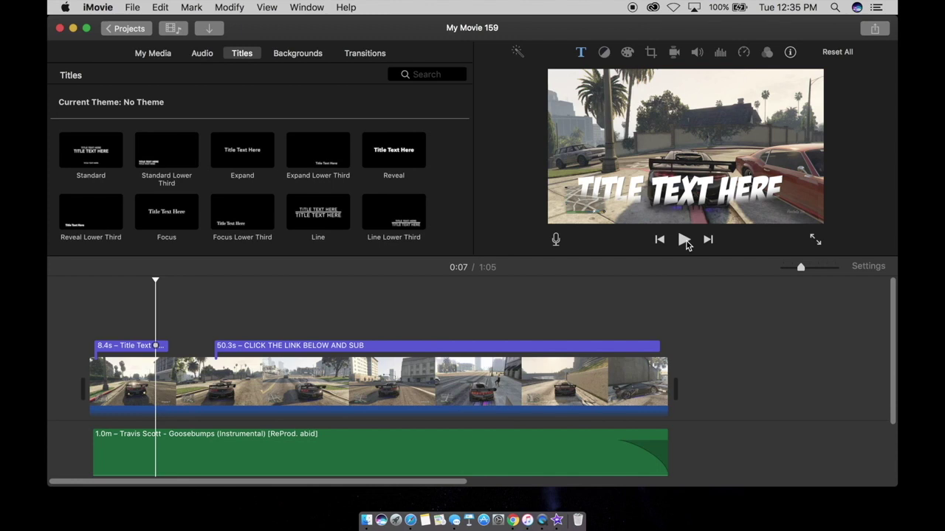